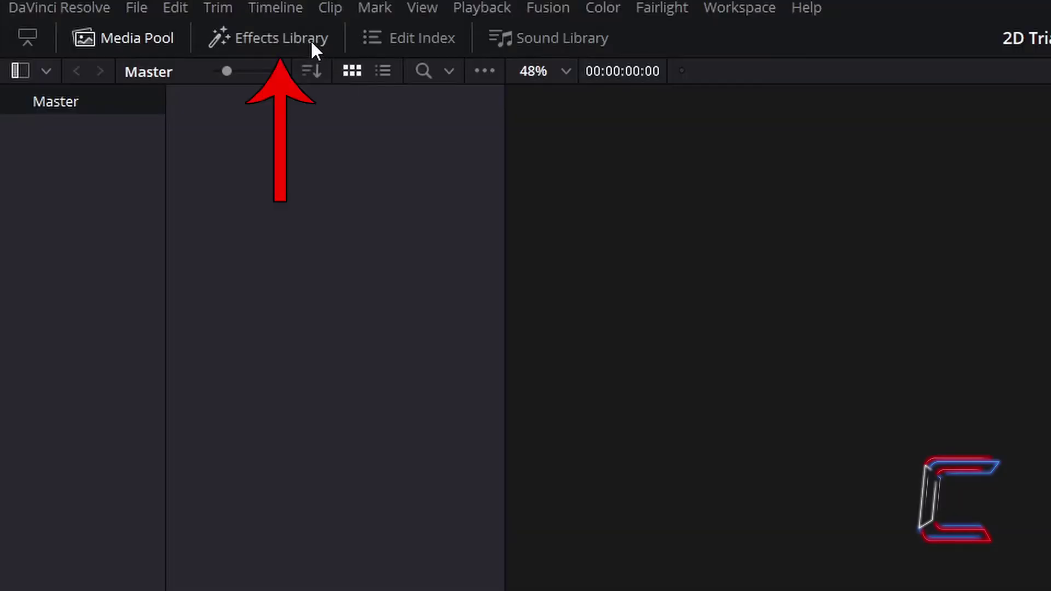
Drag a Fusion Composition from the Effects Library's Toolbox > Effects onto track V1
left_click(293, 45)
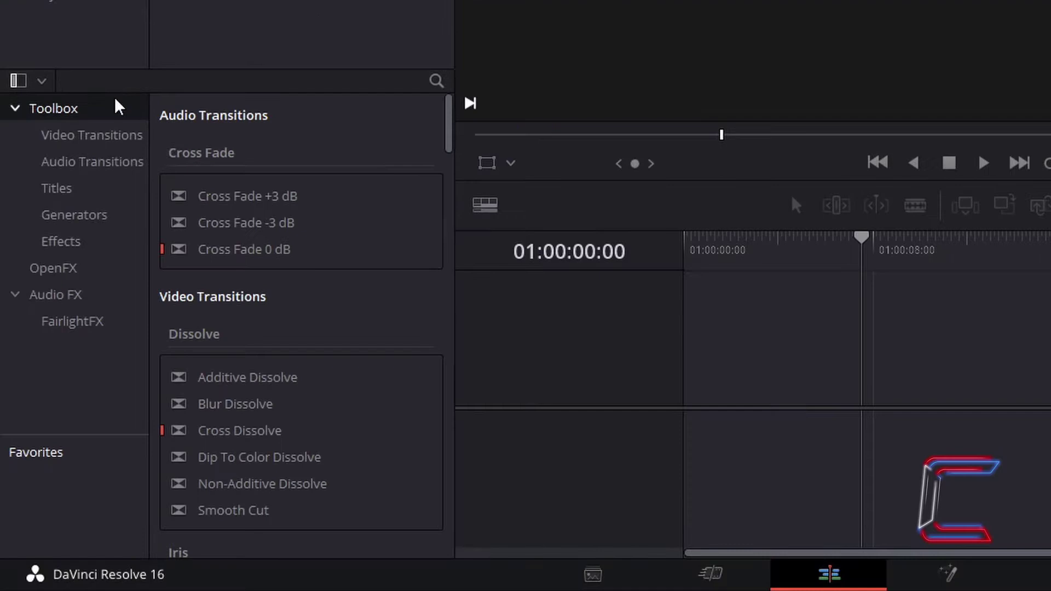
left_click(101, 246)
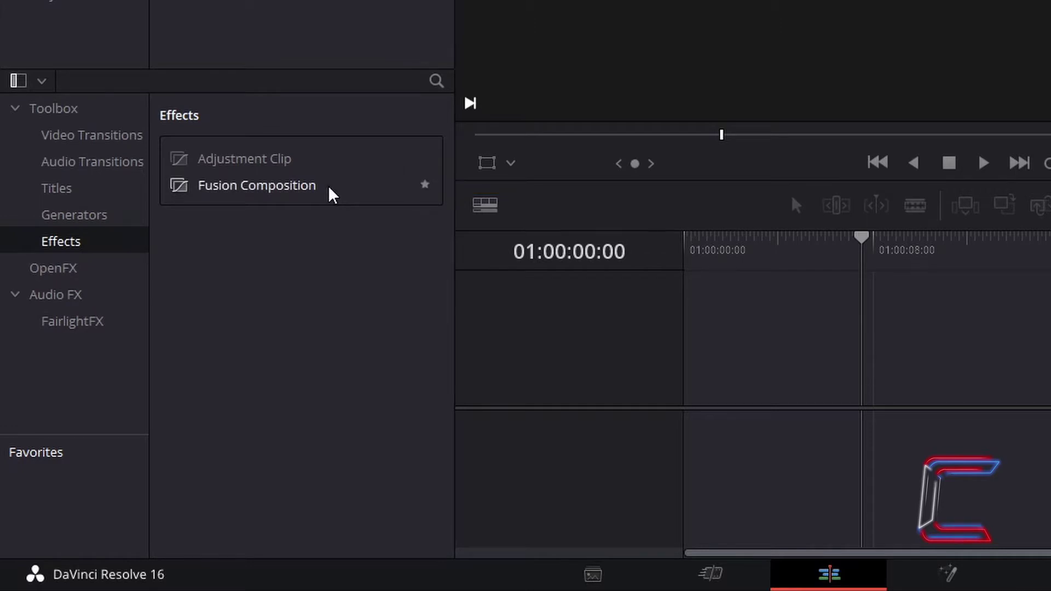
left_click_drag(331, 195, 701, 360)
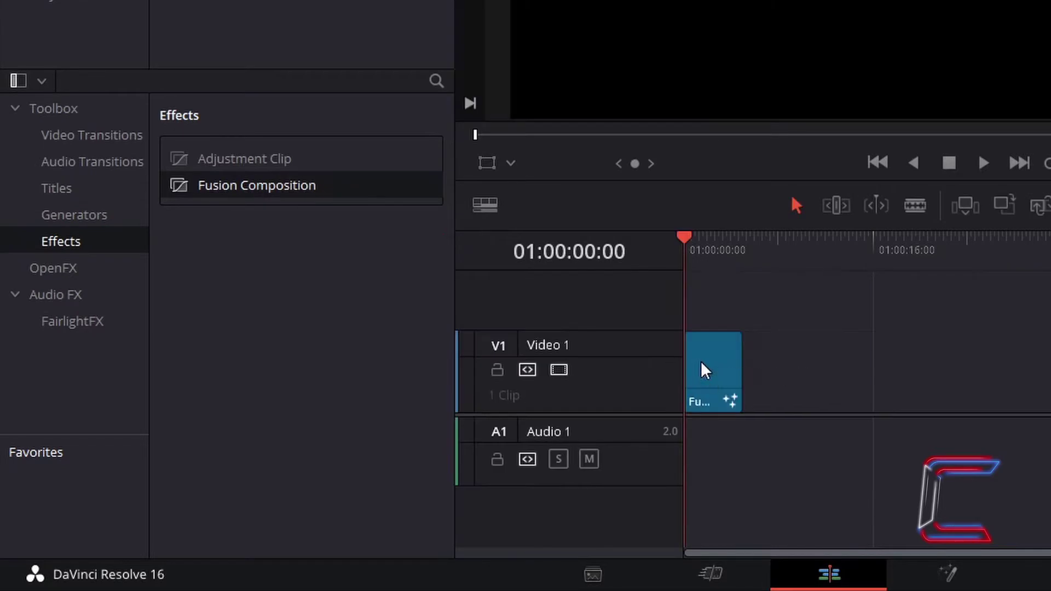
Open the new Fusion Composition clip on the Fusion page from its right-click menu
left_click(1004, 242)
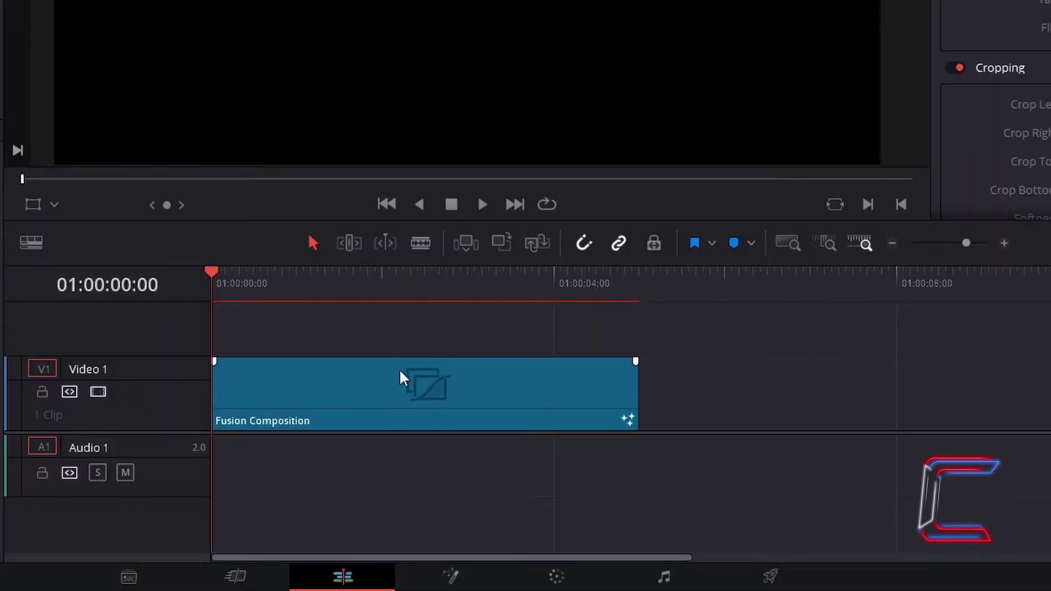
right_click(379, 382)
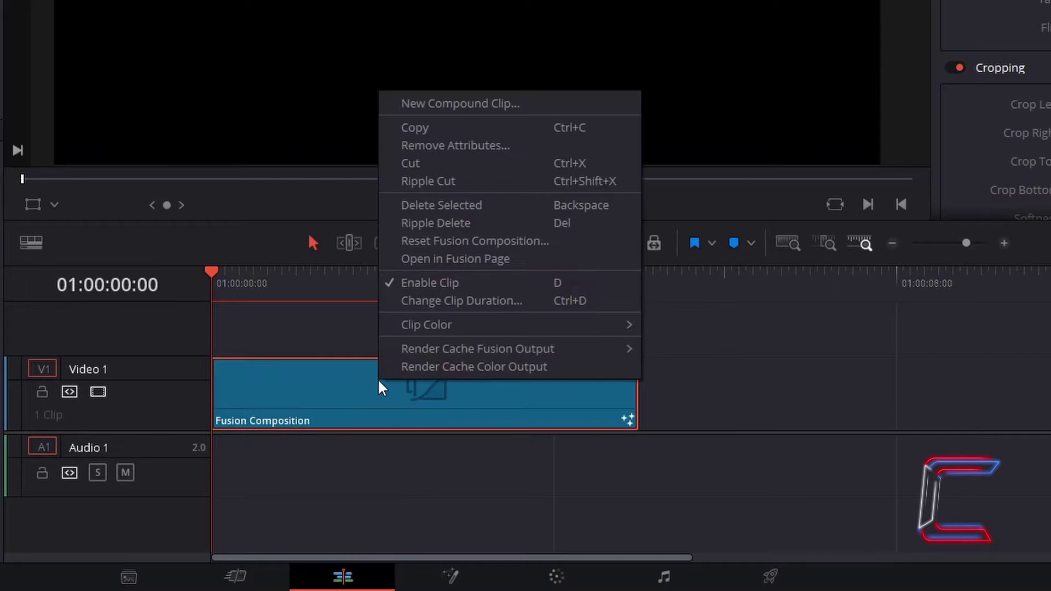
left_click(527, 261)
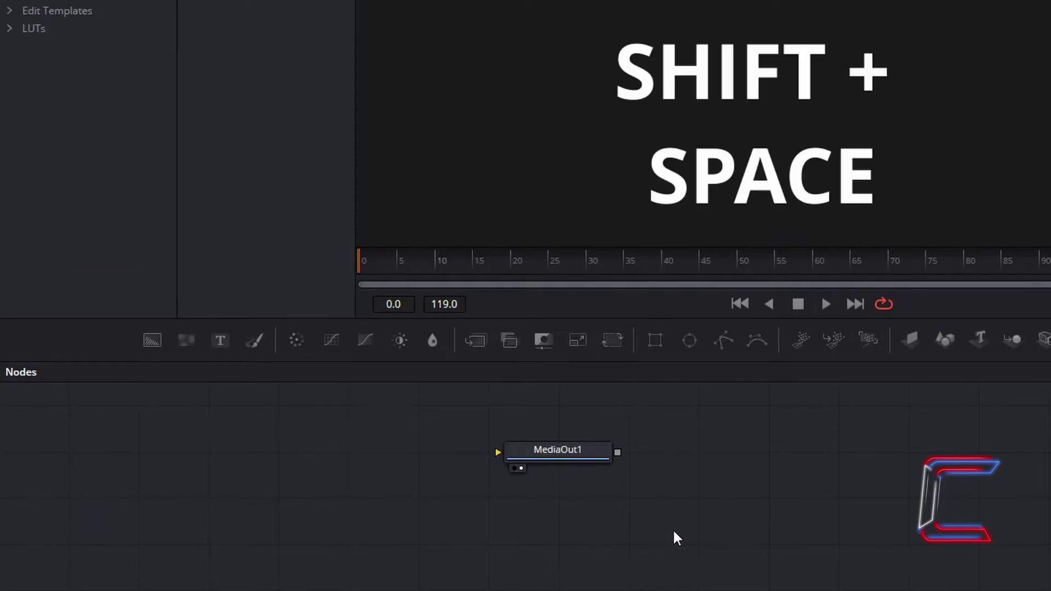
Add a Triangle node through the Shift+Space tool search
key("shift+space")
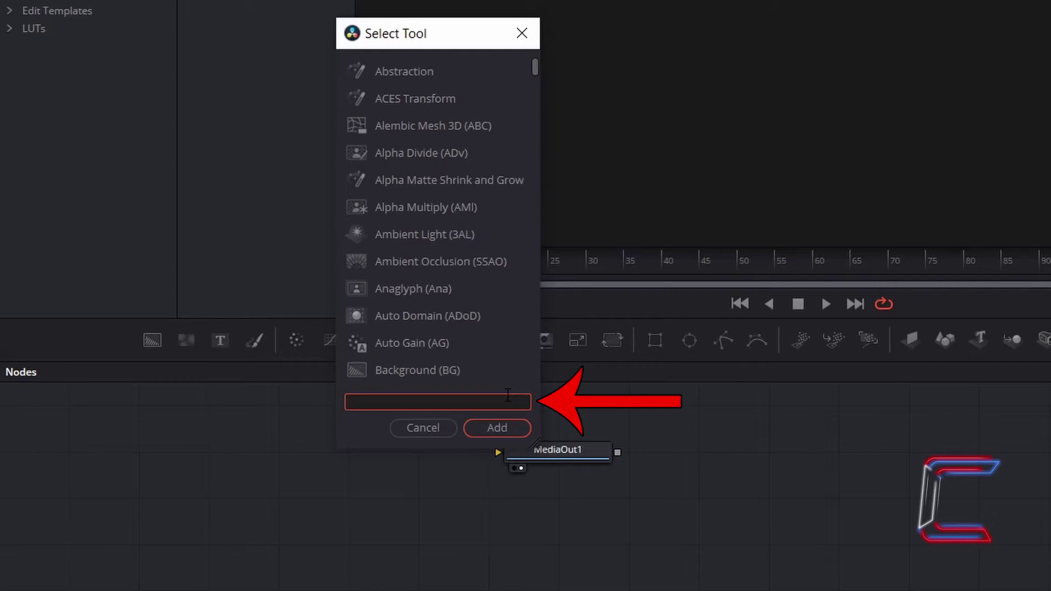
type("triangle")
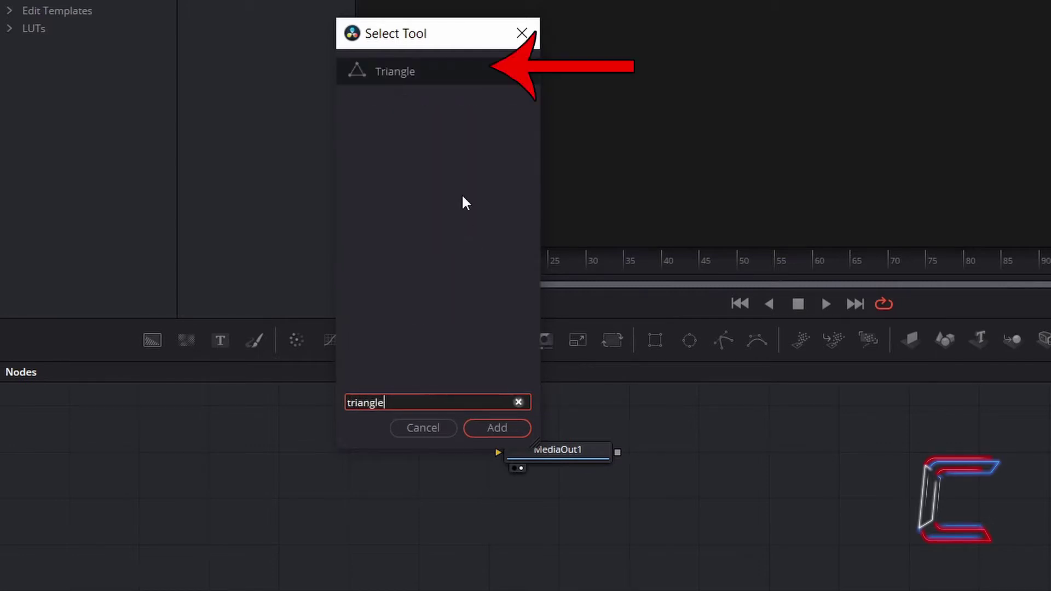
left_click(428, 77)
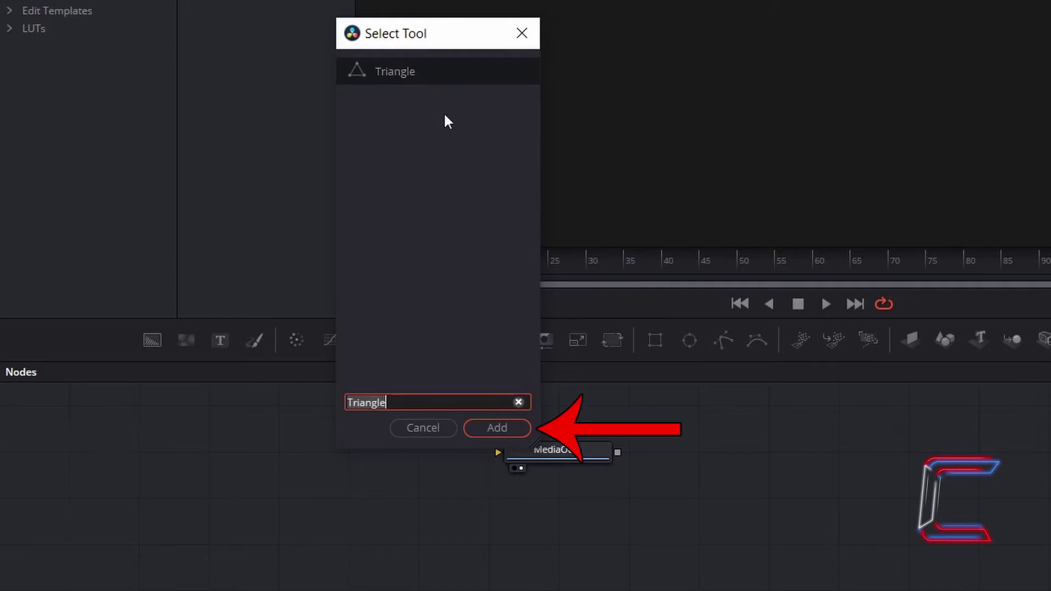
left_click(514, 428)
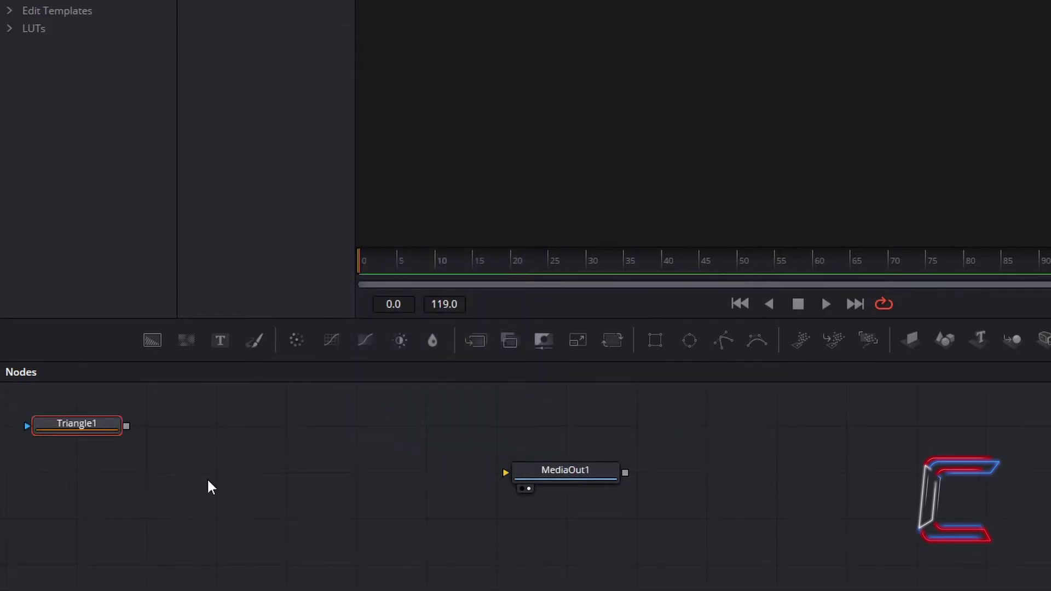
Add a Background node through the same tool search
key("shift+space")
type("Background")
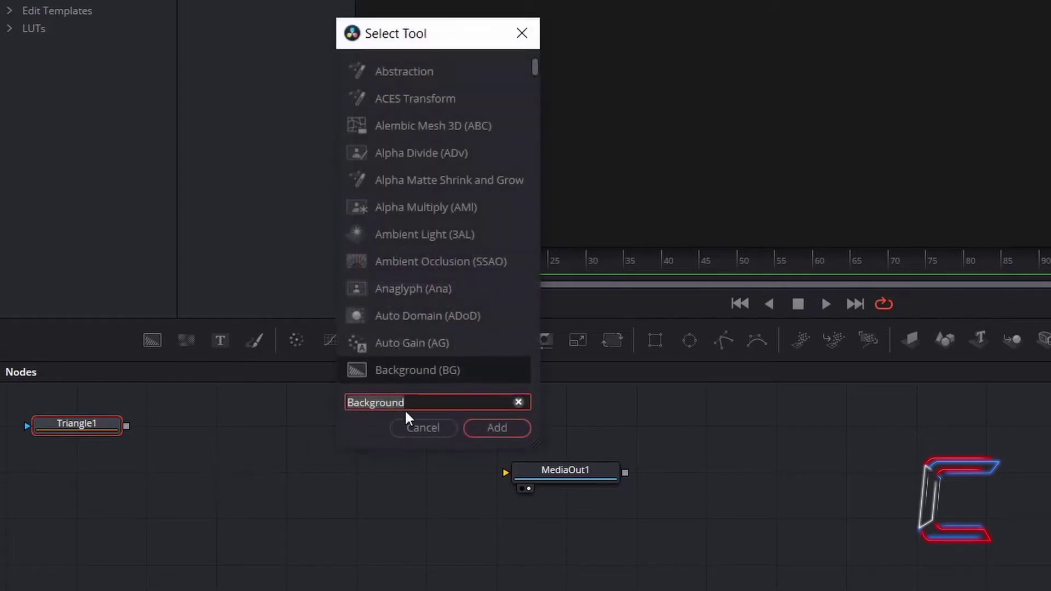
left_click(455, 403)
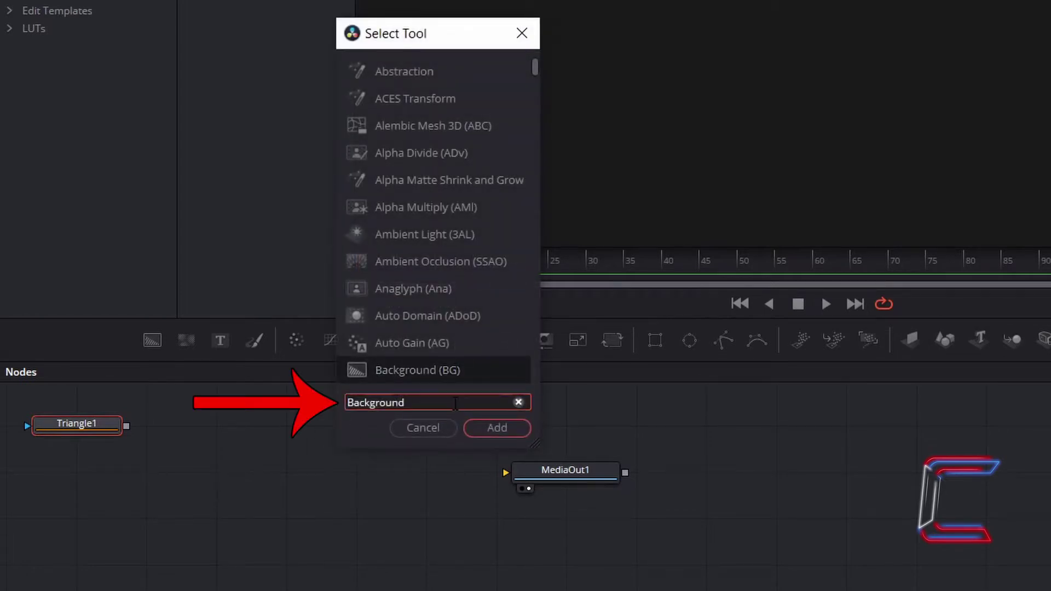
left_click(516, 428)
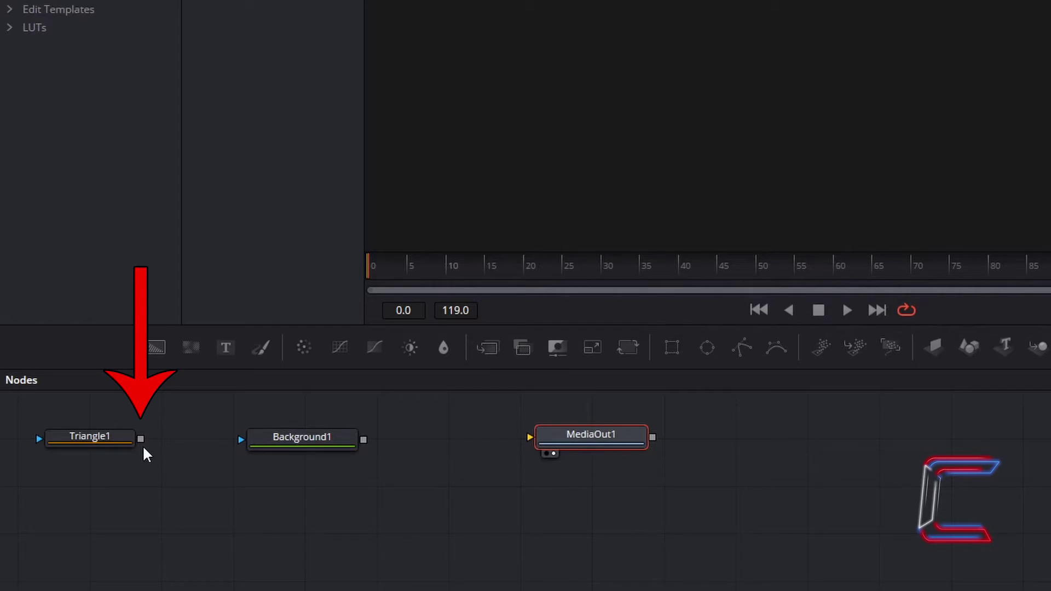
Wire Triangle1 into Background1, and Background1 into MediaOut1
left_click_drag(142, 439, 239, 441)
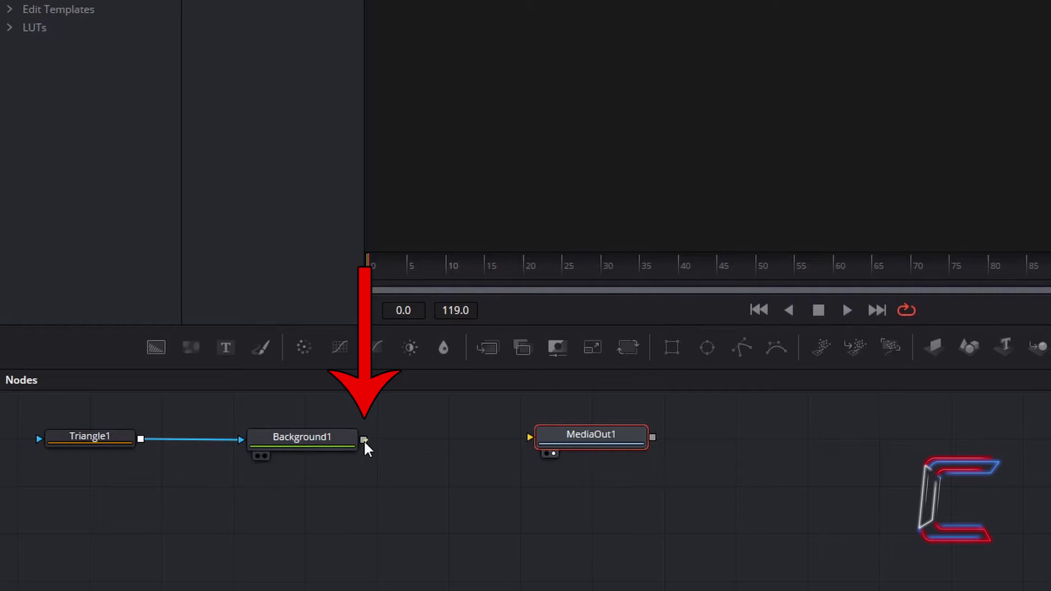
left_click_drag(365, 442, 529, 439)
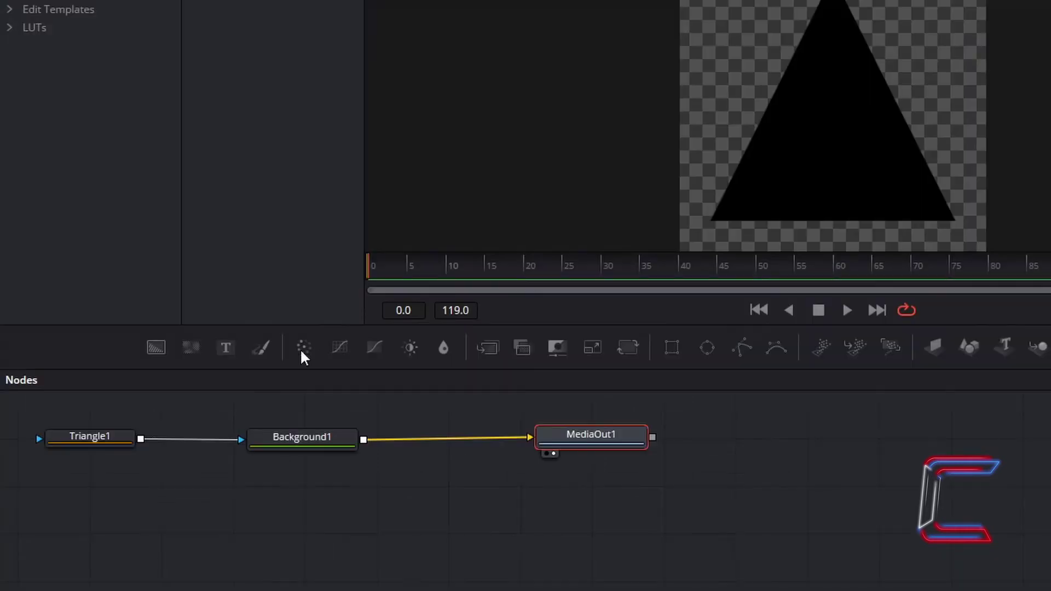
Change Triangle1's Point 3 X from 0.5 to 0.9 in the Inspector
left_click(110, 446)
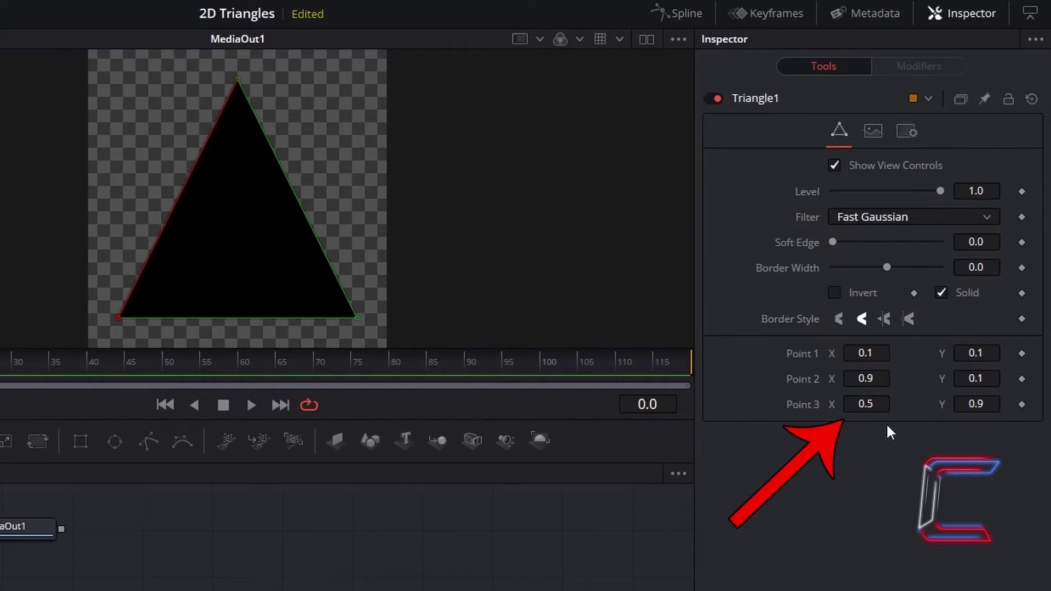
left_click(867, 405)
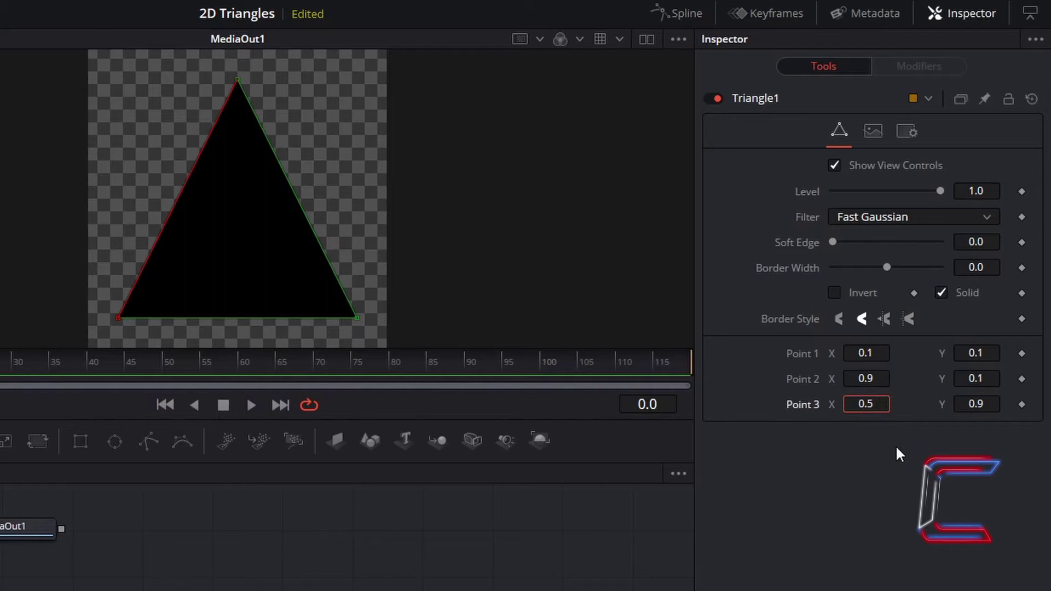
key("BackSpace")
type("9")
key("Tab")
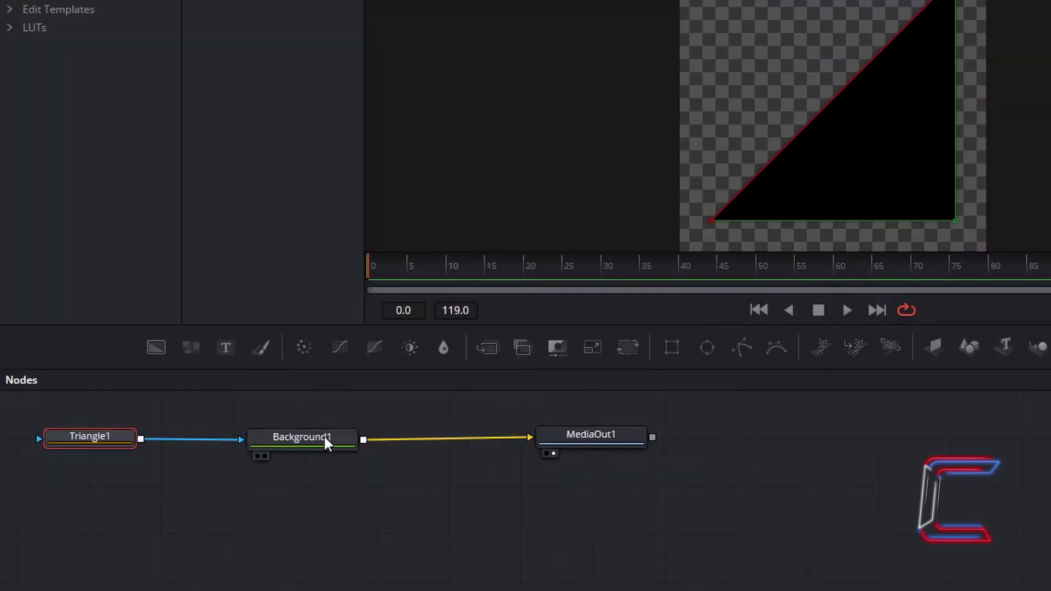
Set Background1's colour to bright blue #3401ff in the Inspector's Color settings
left_click(315, 448)
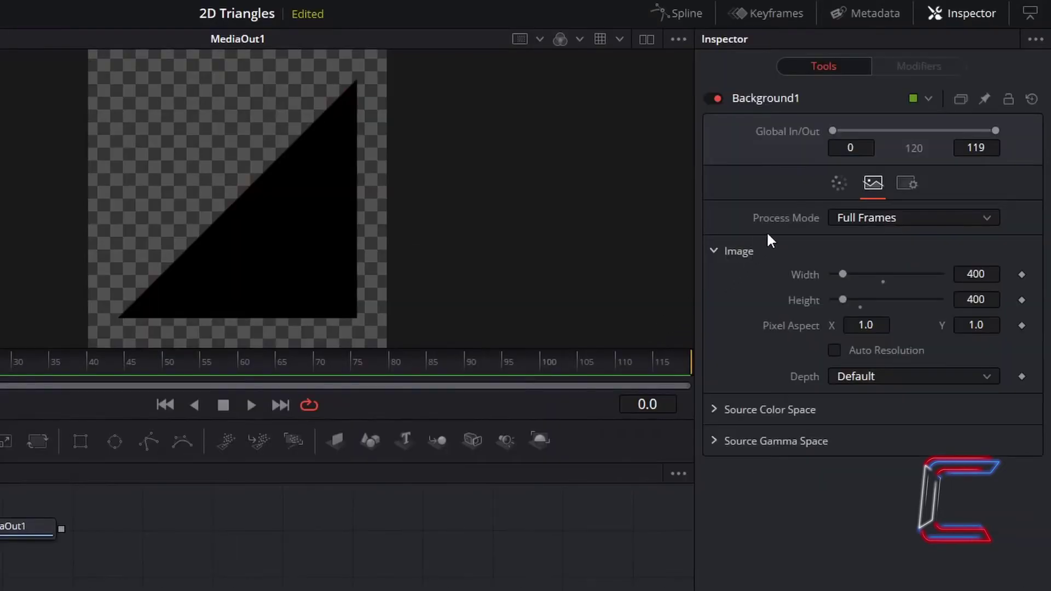
left_click(834, 190)
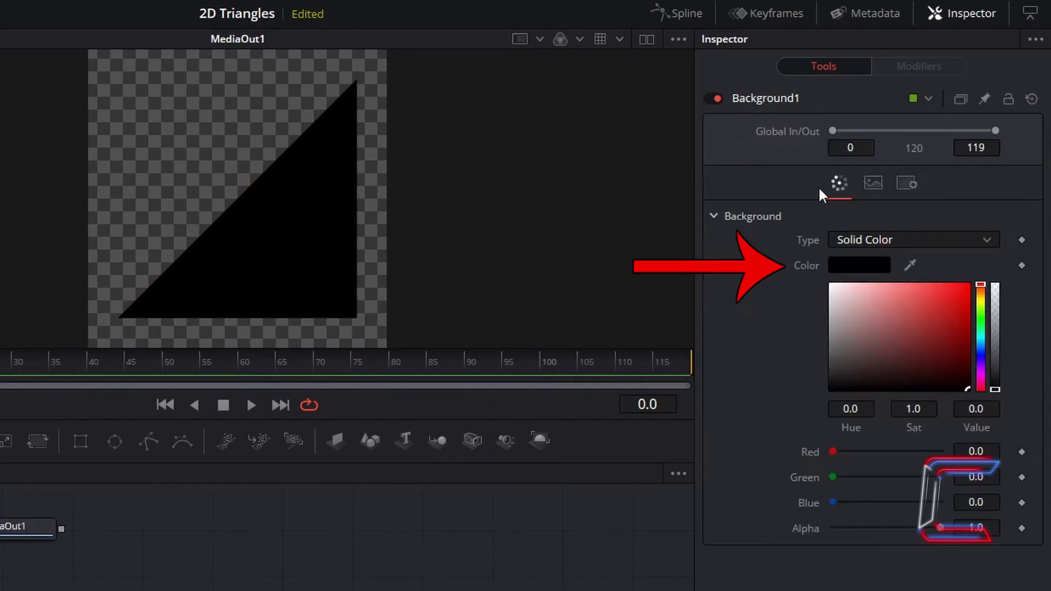
left_click(856, 265)
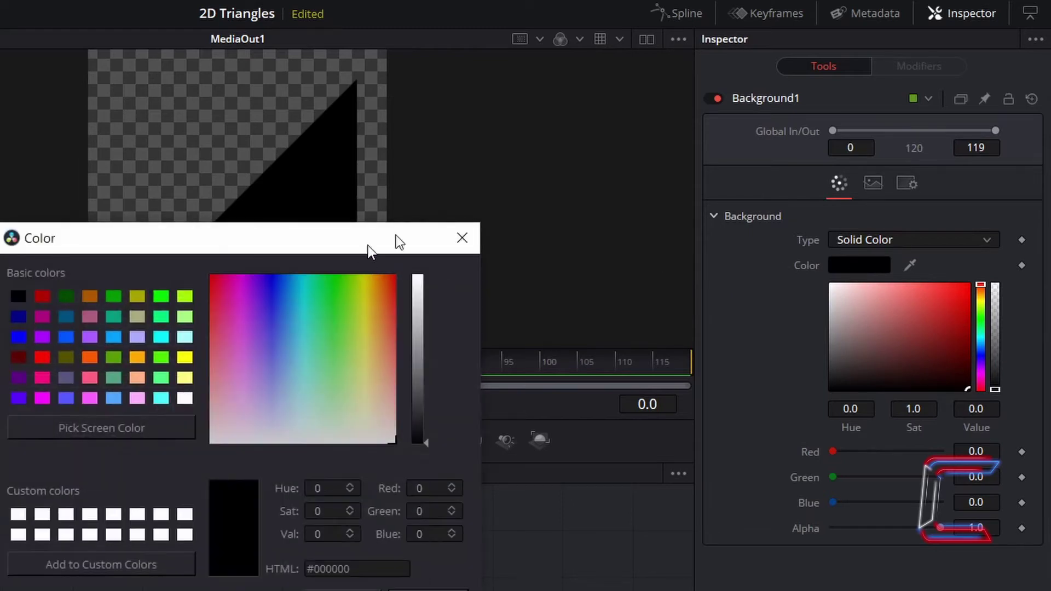
left_click_drag(368, 246, 586, 174)
left_click(483, 205)
mouse_move(636, 214)
left_mouse_down()
mouse_move(645, 376)
mouse_move(639, 207)
left_mouse_up()
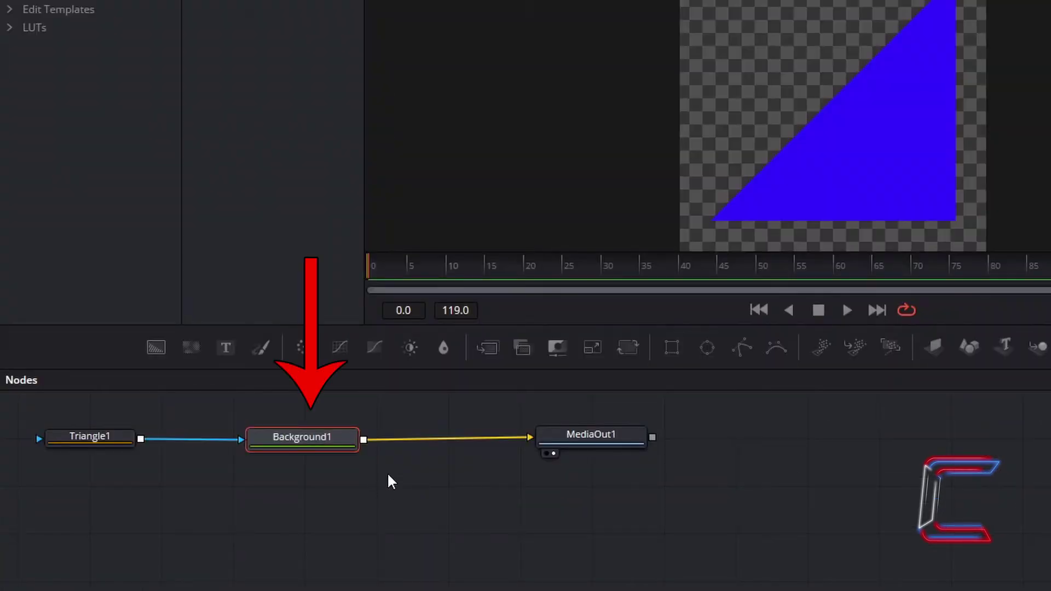
Insert a Merge node after Background1 by searching the tool list for 'merge'
key("shift+space")
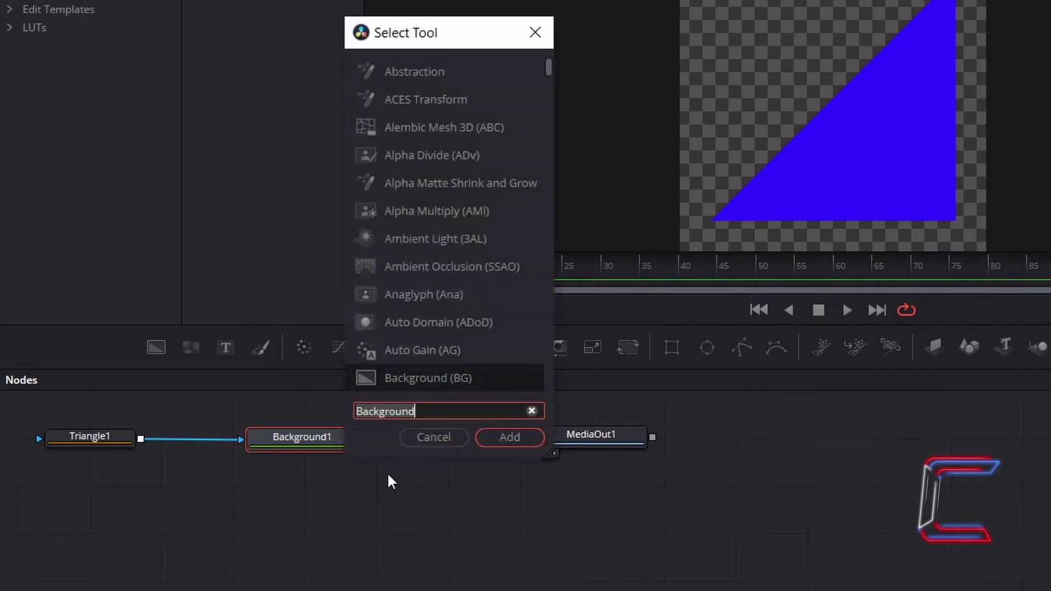
type("merge")
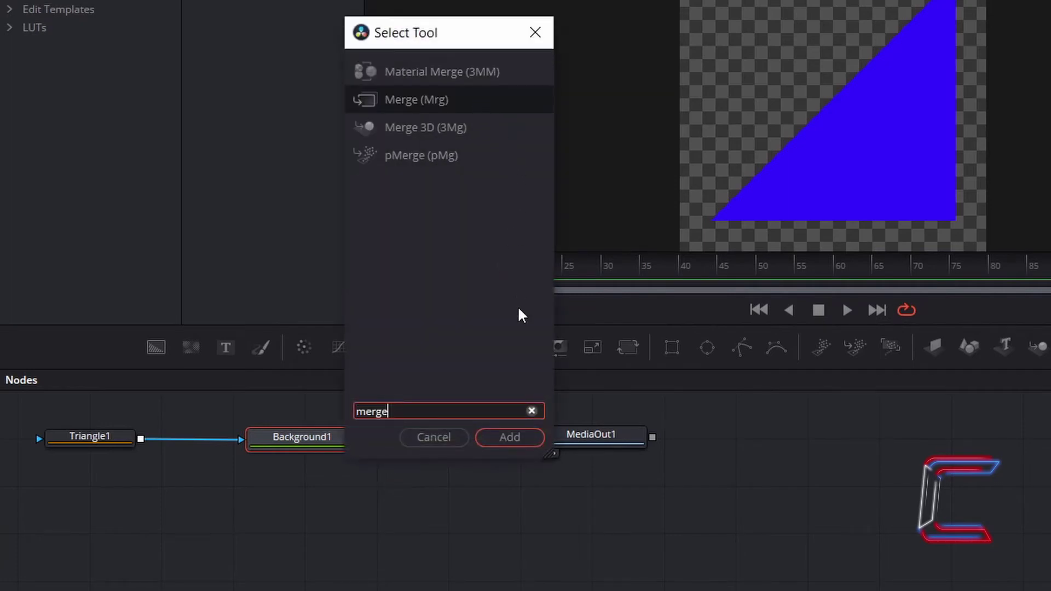
left_click(532, 445)
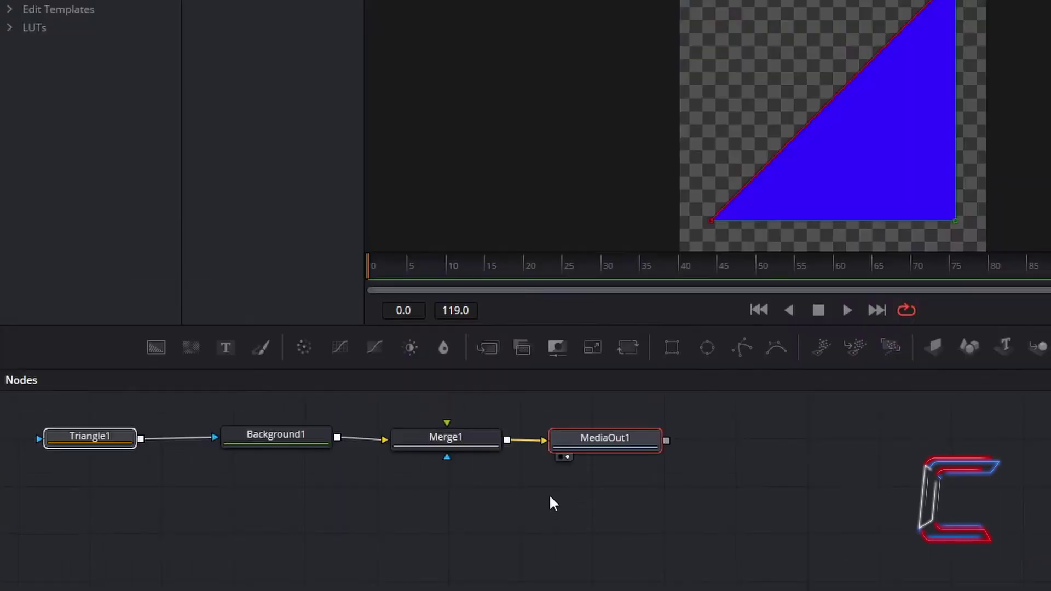
left_click(351, 392)
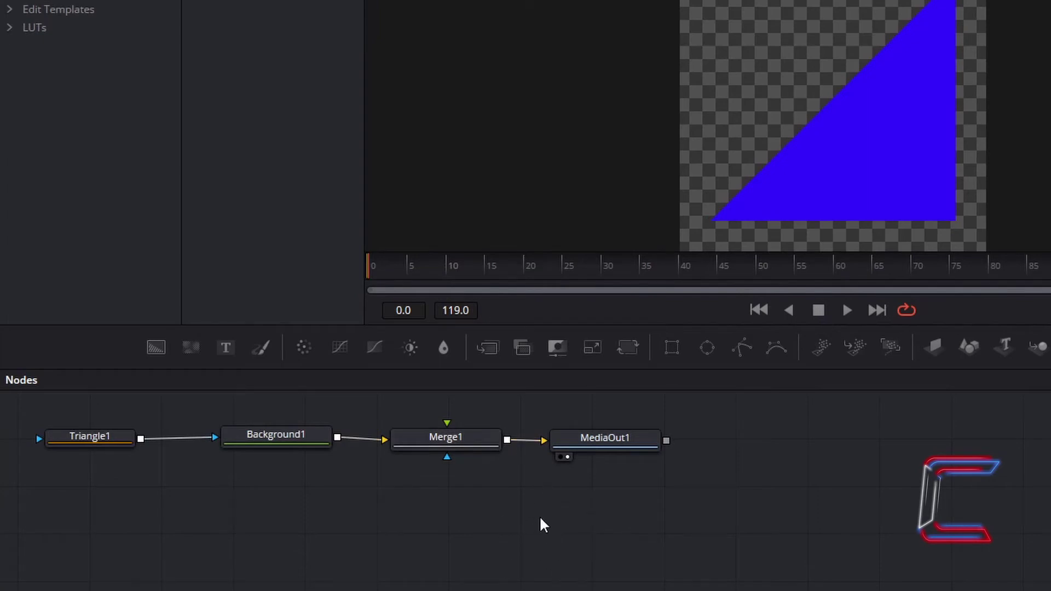
left_click(113, 449)
left_click(307, 441, "ctrl")
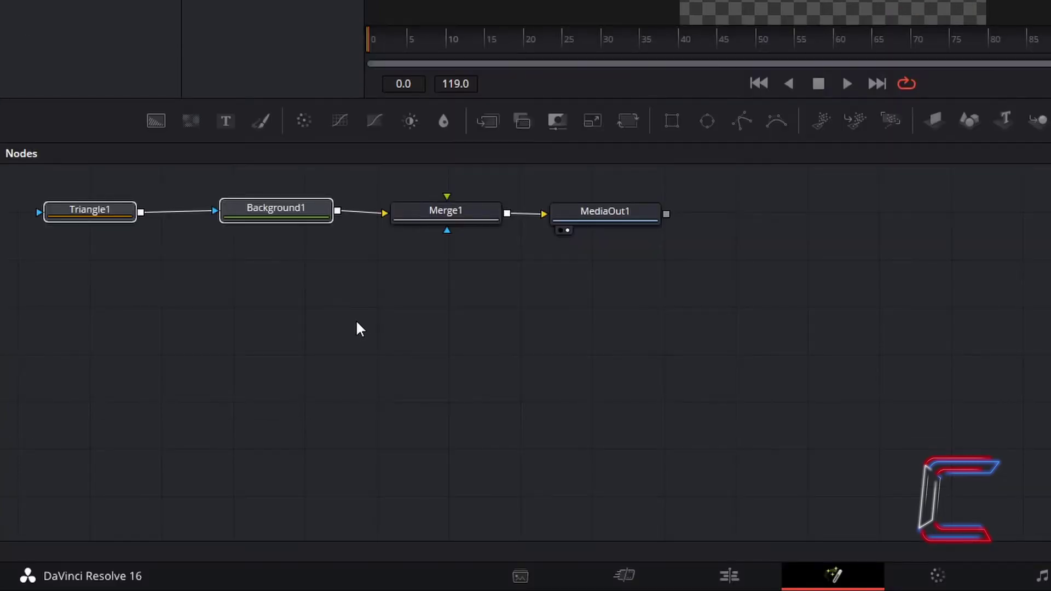
left_click(356, 321)
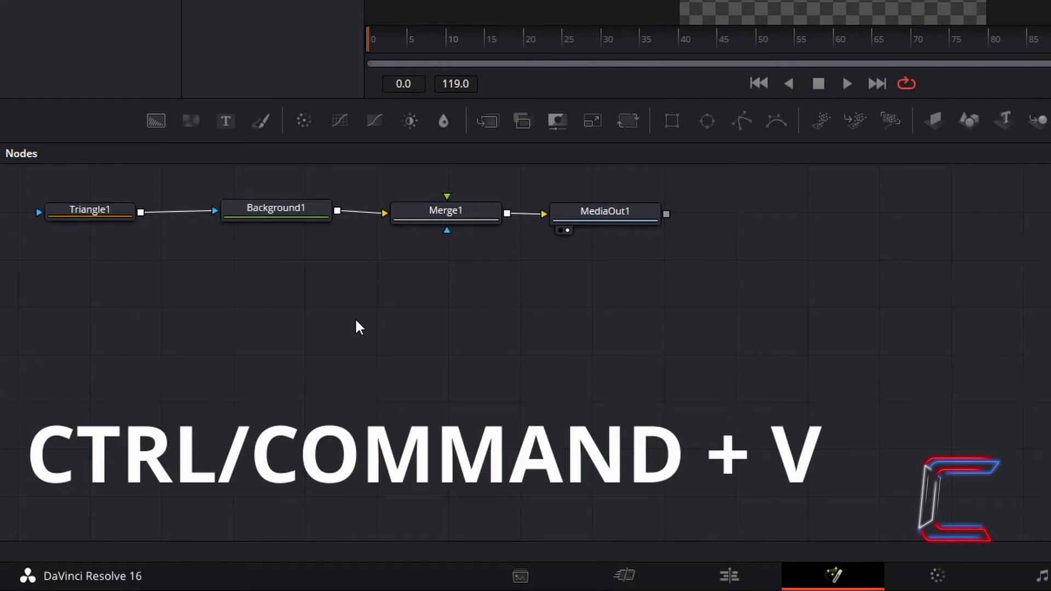
Paste the copied Triangle and Background nodes with Ctrl+V, then deselect them
key("ctrl+v")
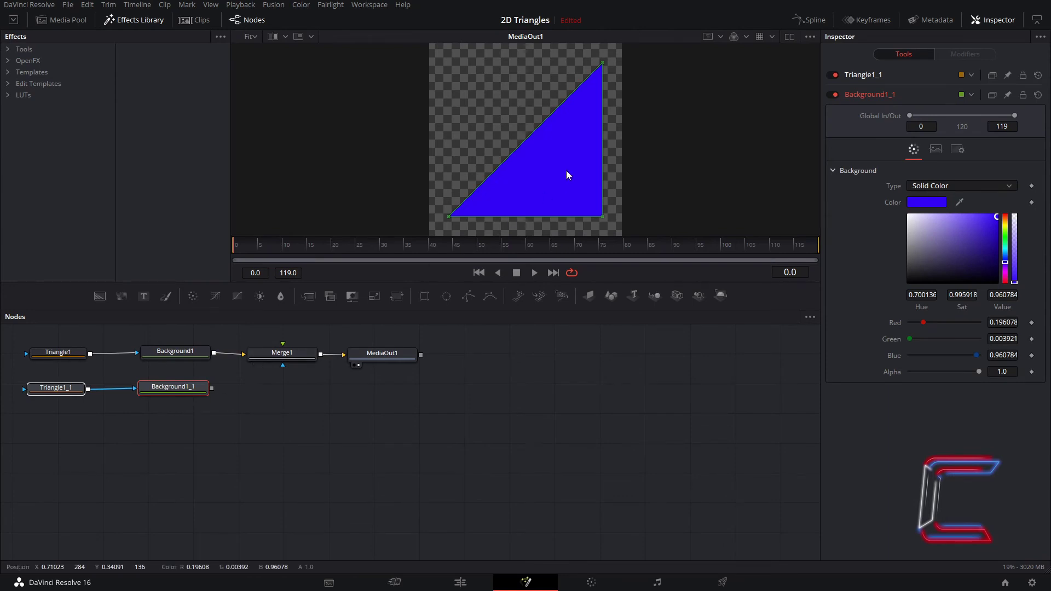
left_click(285, 391)
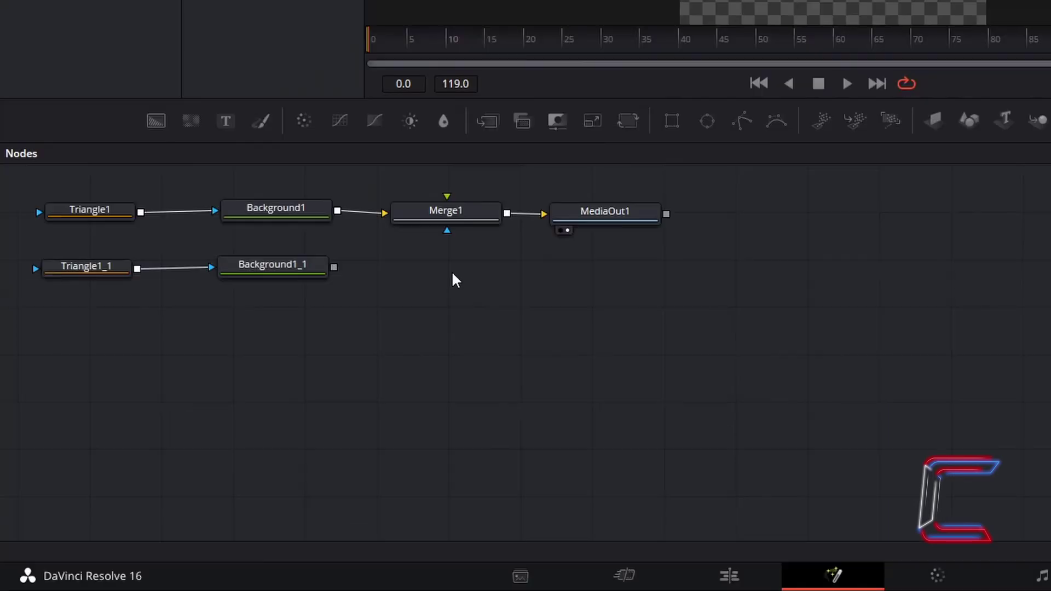
Change Background1_1's colour to pure white #ffffff in the Color dialog
left_click(301, 278)
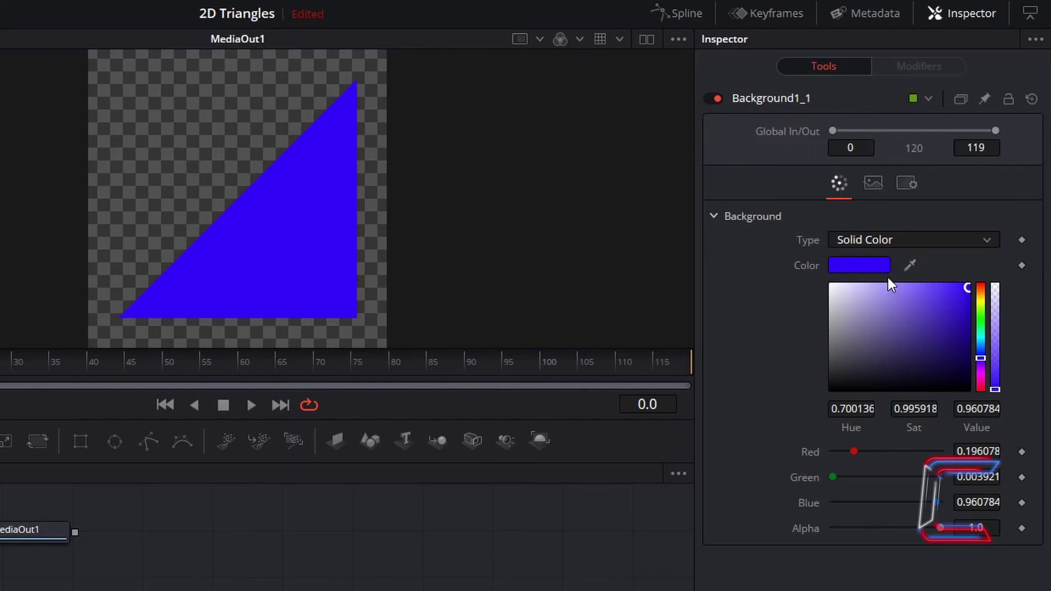
left_click(862, 264)
left_click_drag(299, 237, 517, 167)
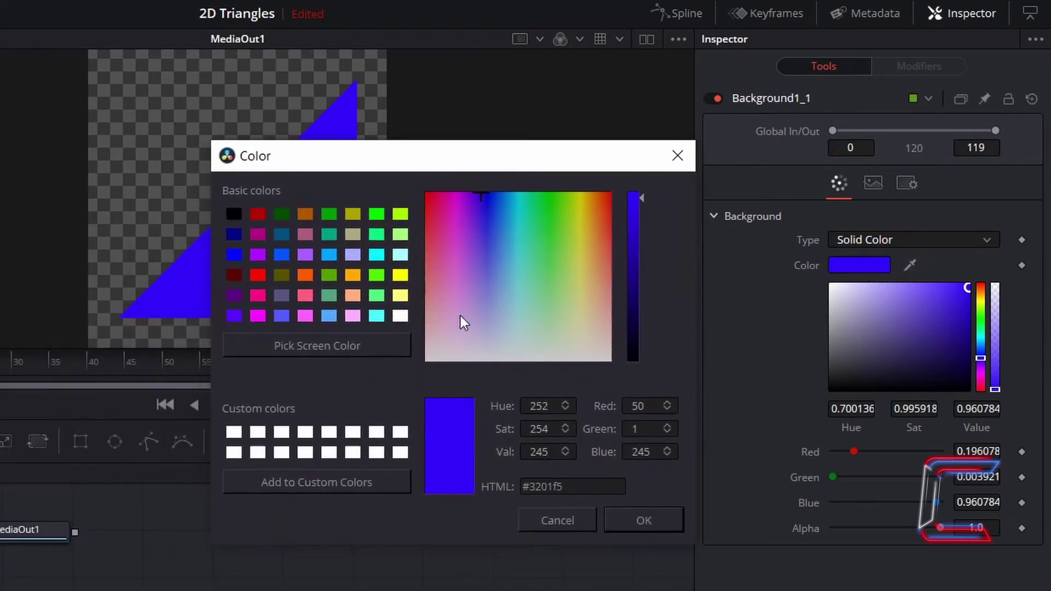
left_click(234, 432)
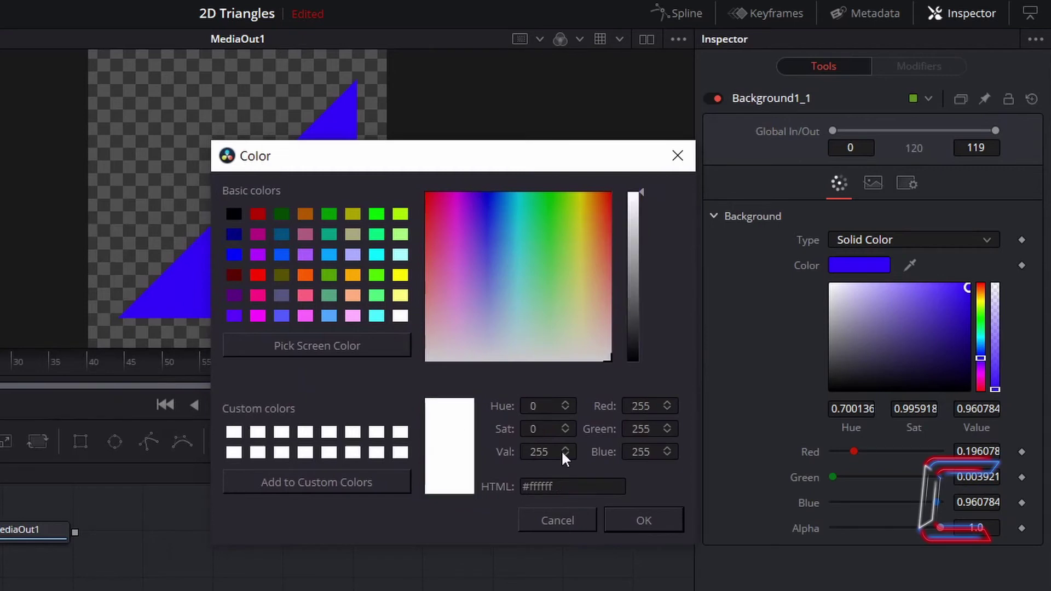
left_click(657, 523)
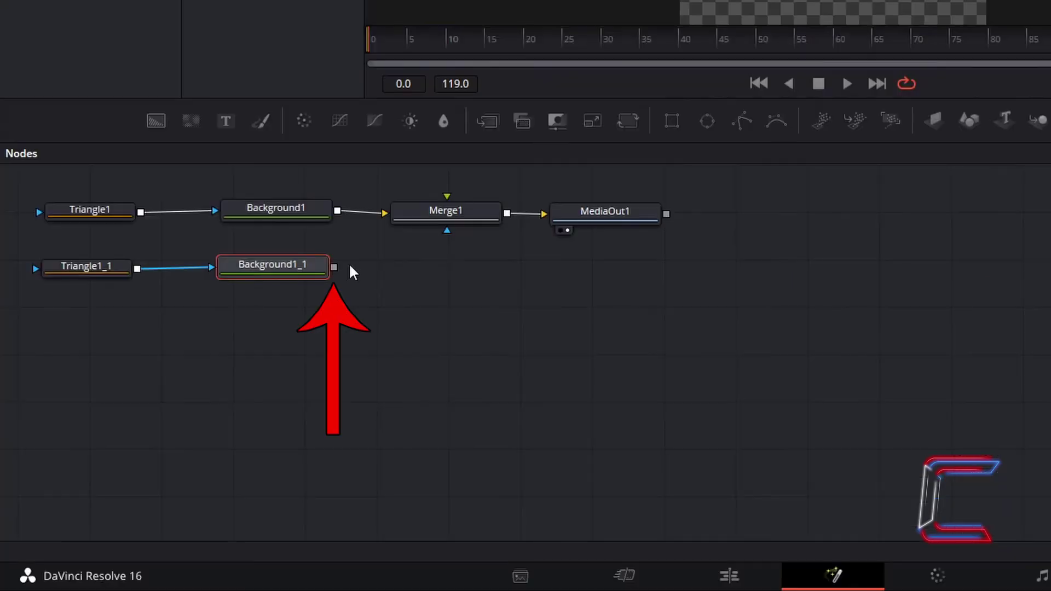
Connect Background1_1's output to Merge1's foreground input
left_click_drag(335, 267, 360, 271)
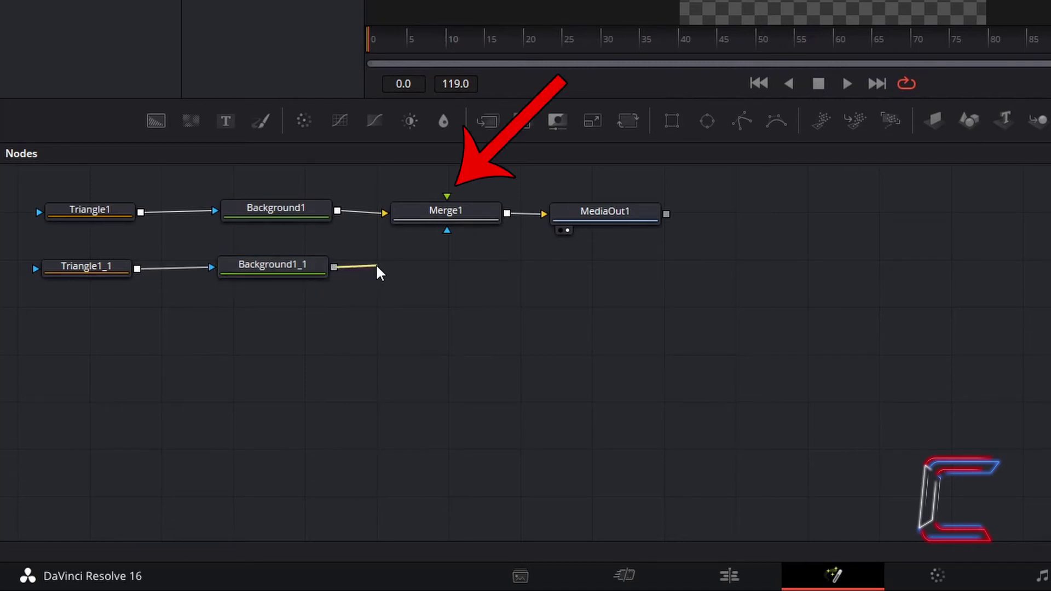
left_click_drag(377, 267, 447, 197)
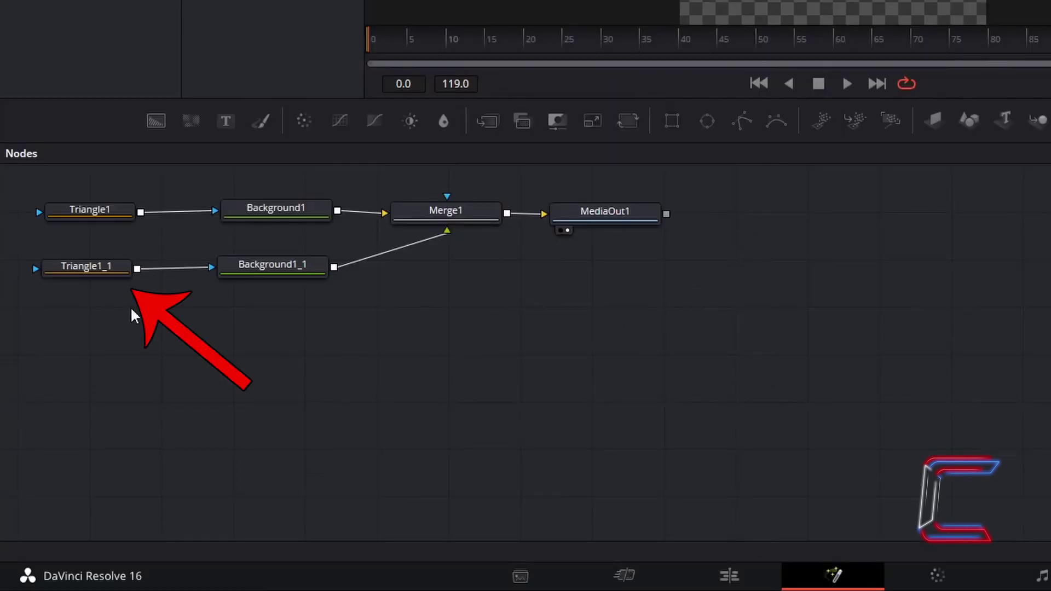
Select Triangle1_1 and set its Point 1 to X 0.125, Y 0.11 in the Inspector
left_click(103, 273)
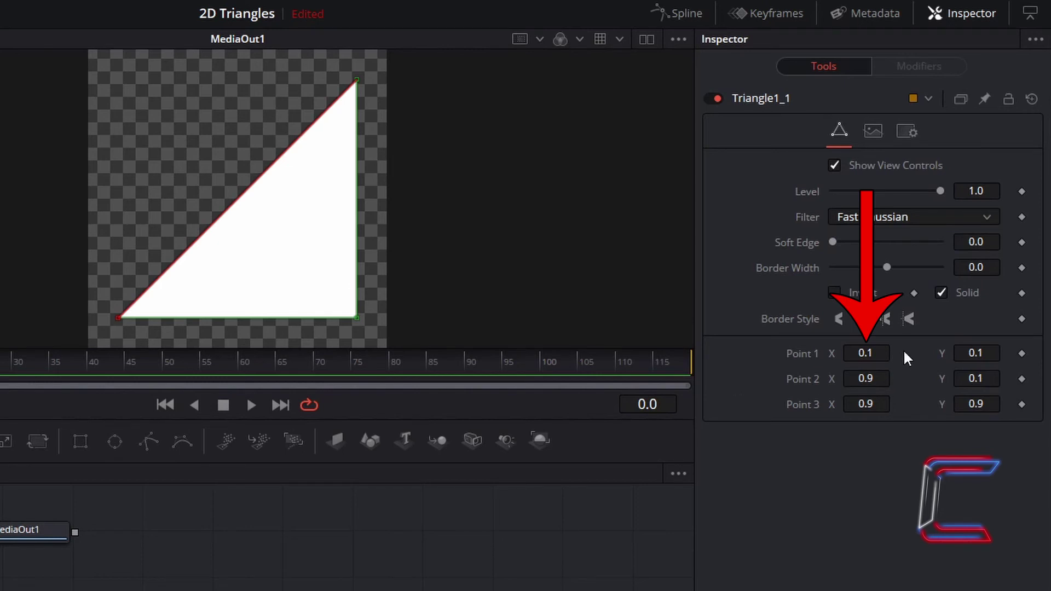
left_click(887, 353)
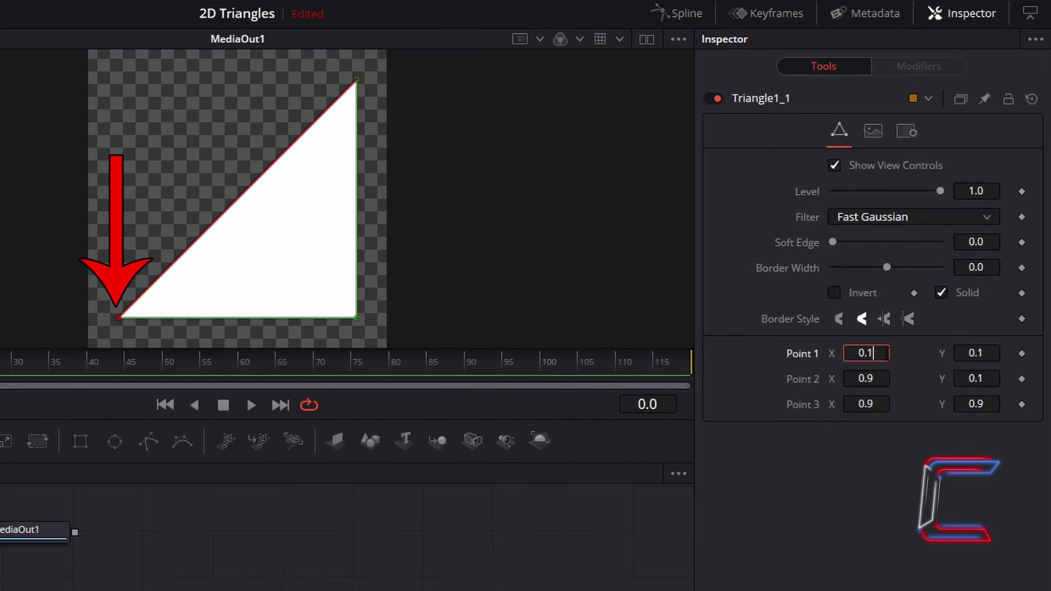
type("25")
key("Tab")
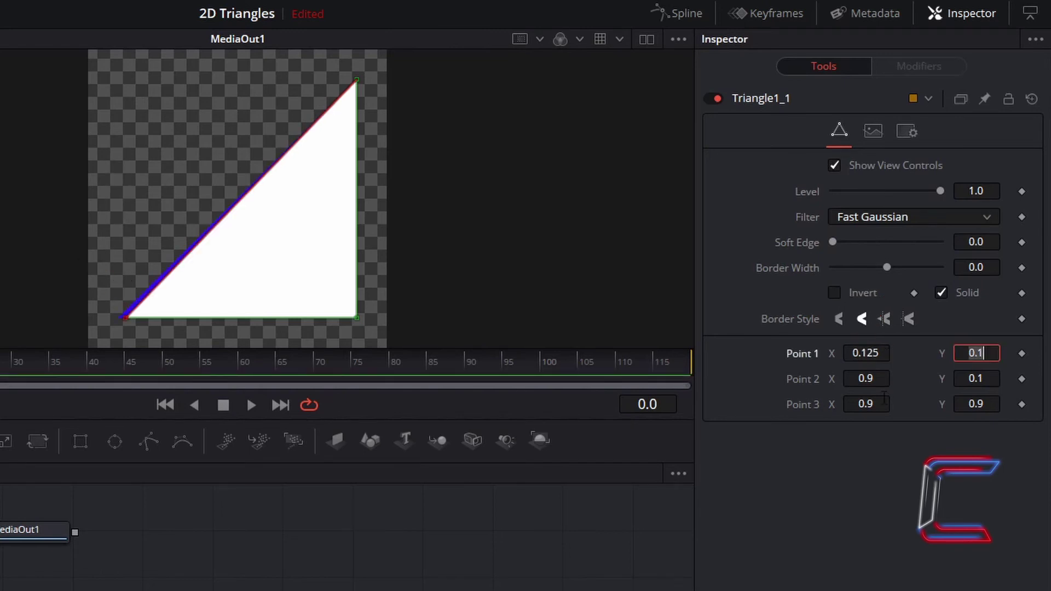
left_click(765, 416)
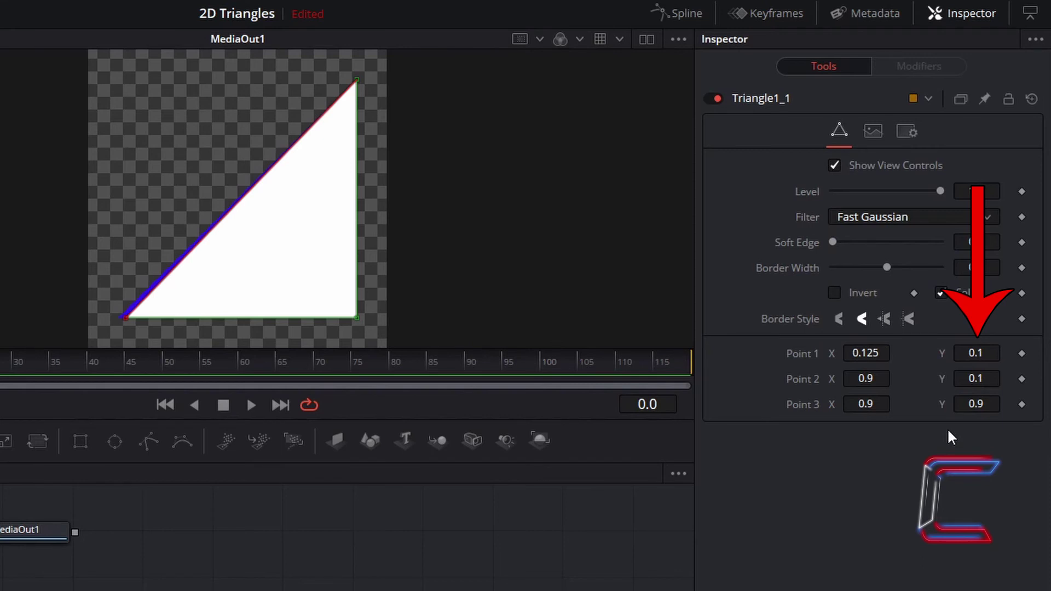
left_click(989, 350)
type("1")
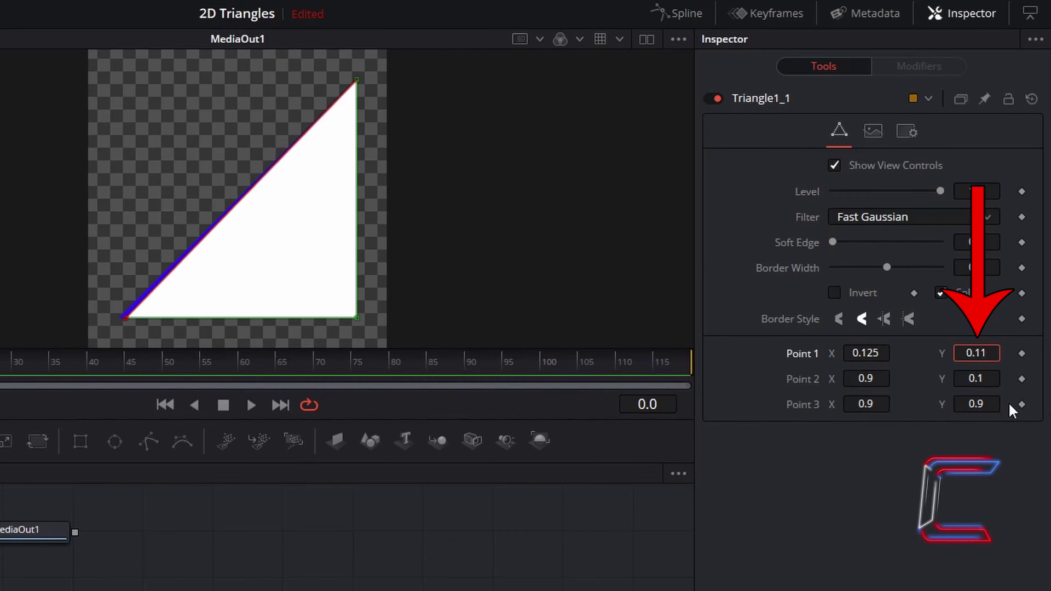
key("Tab")
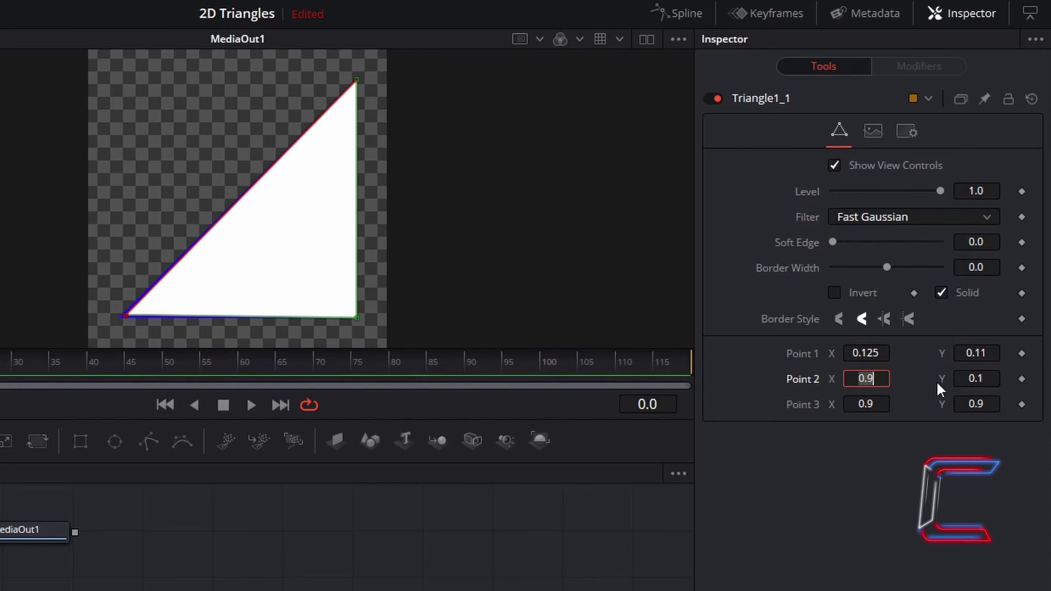
Change Triangle1_1's Point 2 coordinates to X 0.89 and Y 0.11
key("Right")
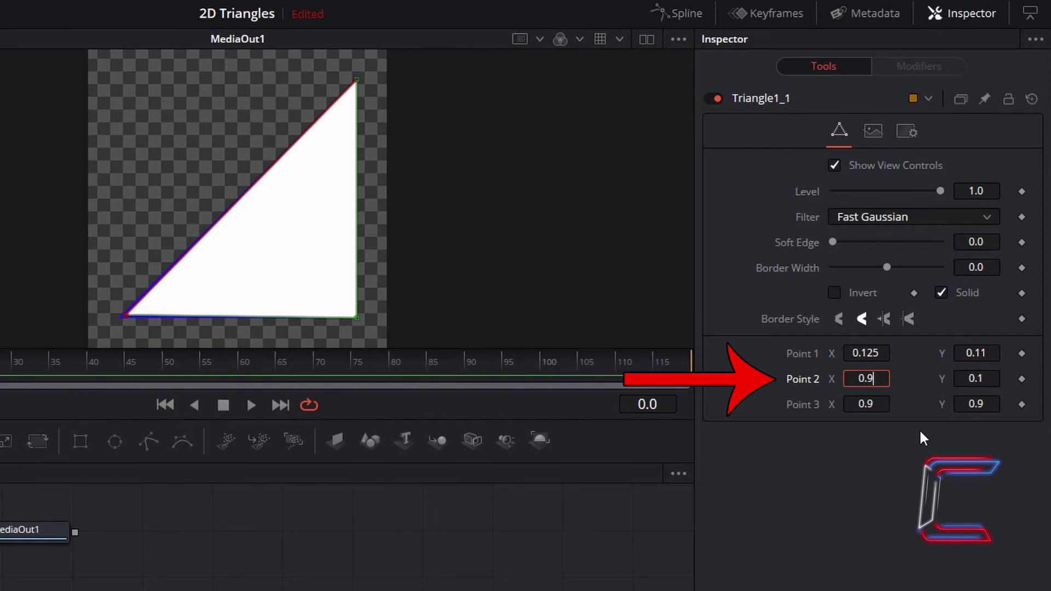
key("BackSpace")
type("89")
key("Tab")
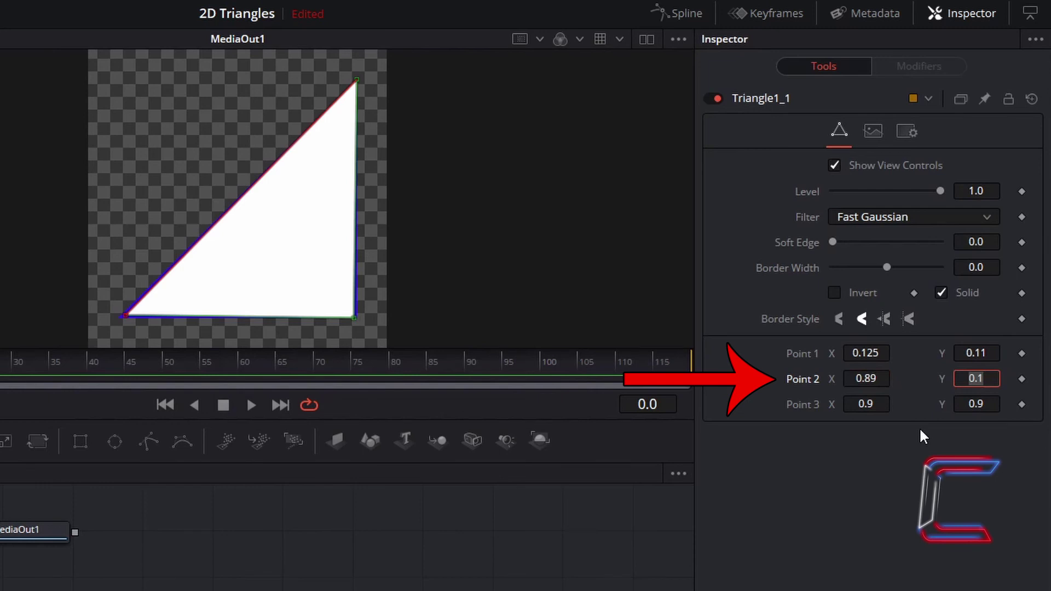
left_click(917, 432)
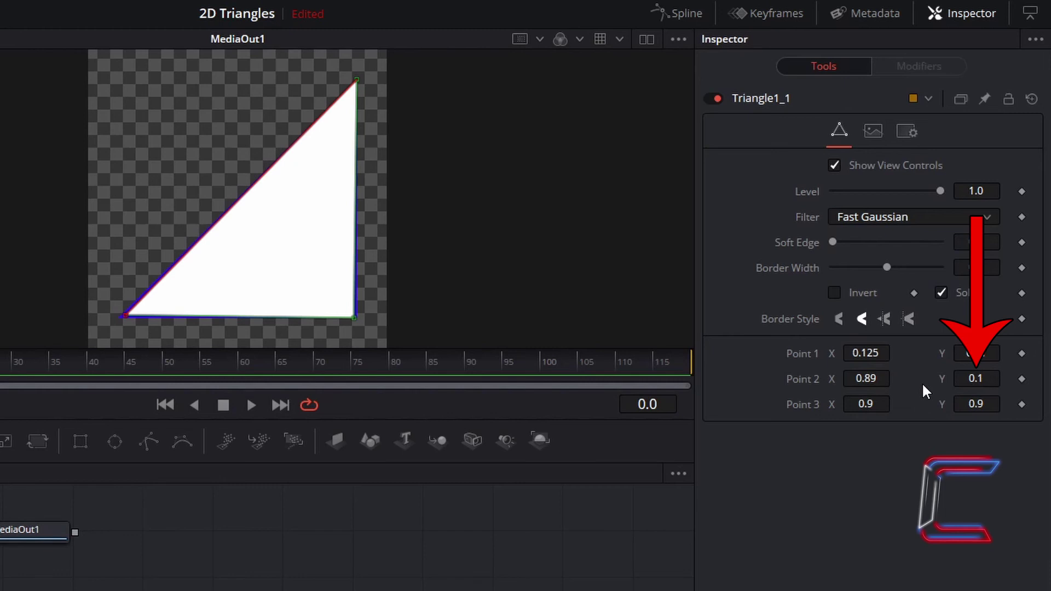
left_click(994, 379)
type("1")
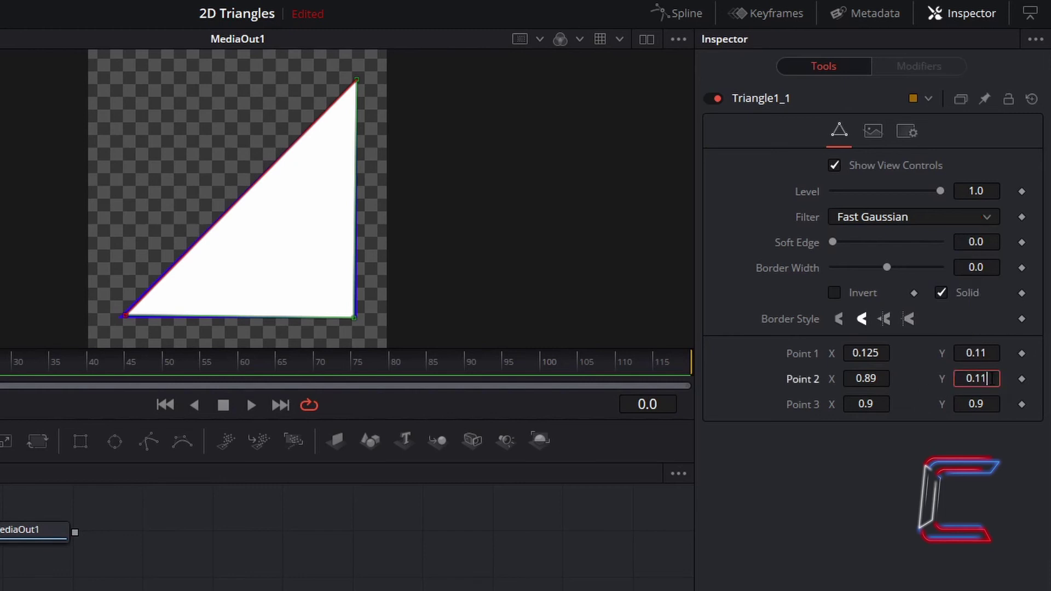
key("Tab")
left_click(468, 144)
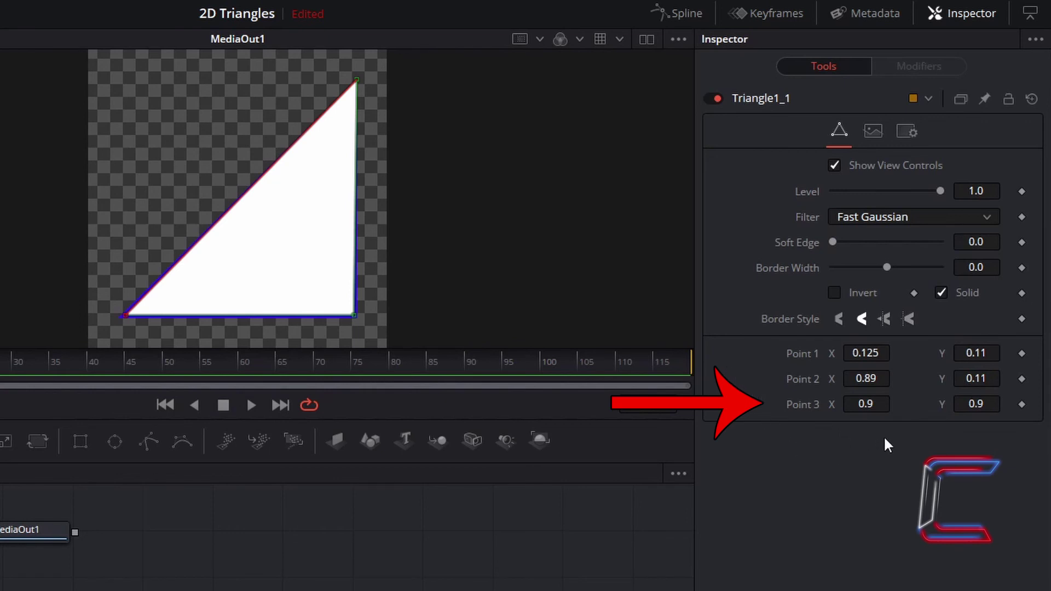
Change Triangle1_1's Point 3 coordinates to X 0.89 and Y 0.875
left_click(886, 404)
key("Left")
type("8")
key("Tab")
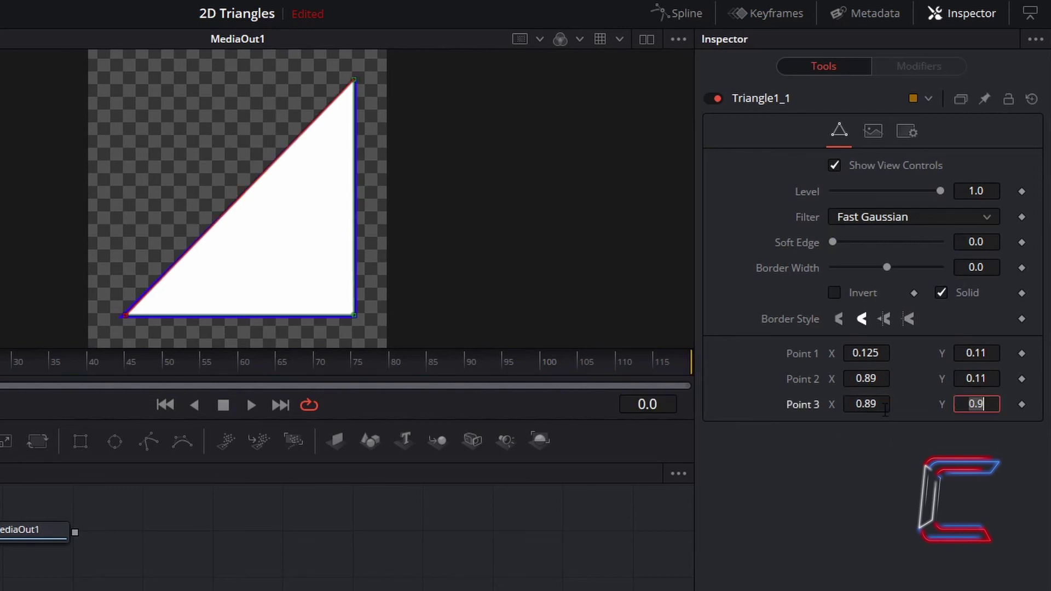
left_click(919, 370)
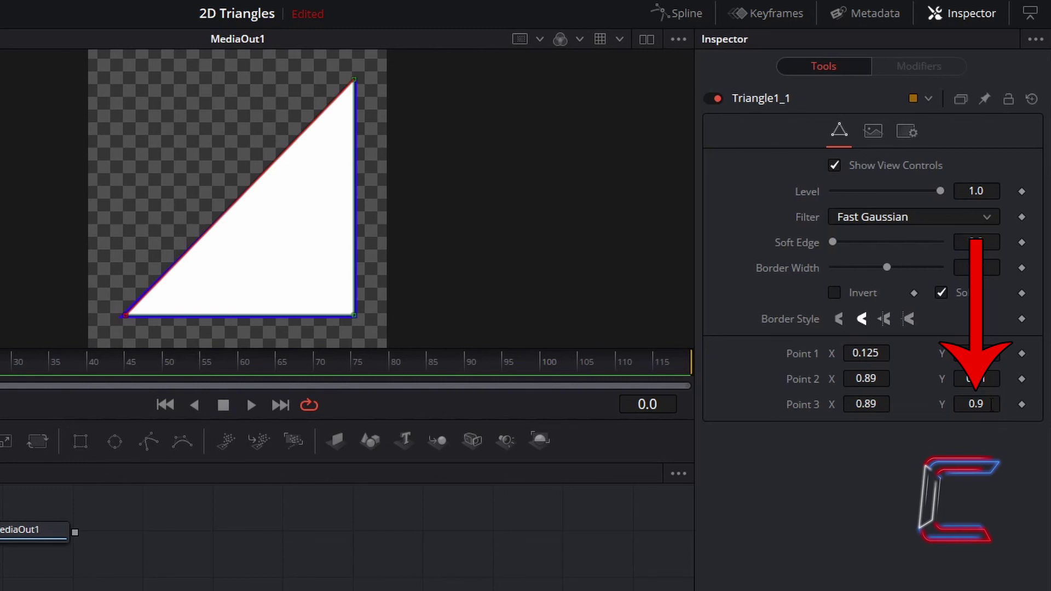
left_click(996, 408)
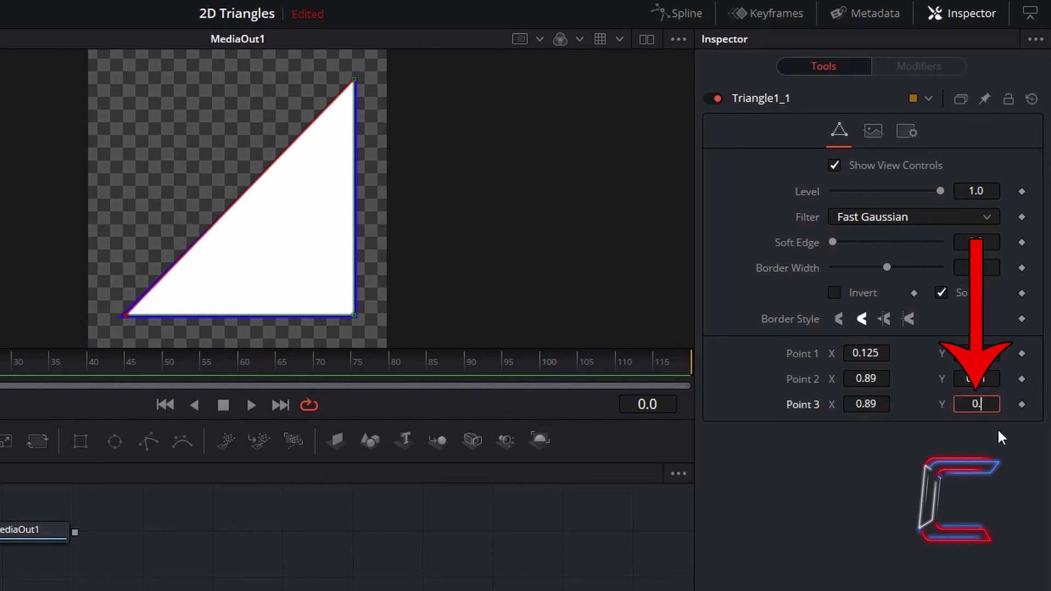
type("5")
key("Tab")
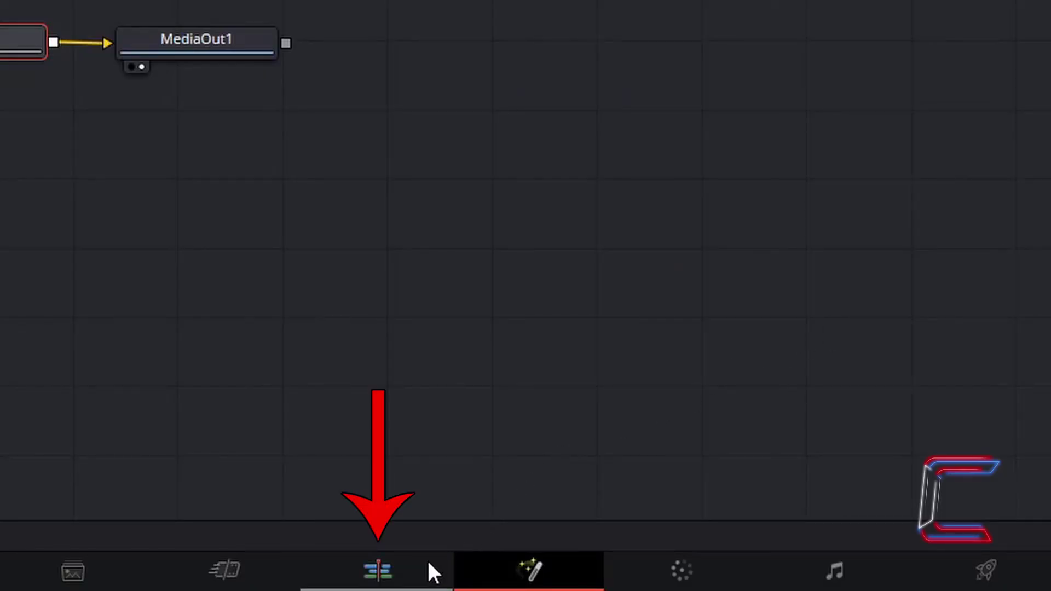
On the Edit page, use the Transform controls to rotate the triangle to 216° and shrink it
left_click(428, 564)
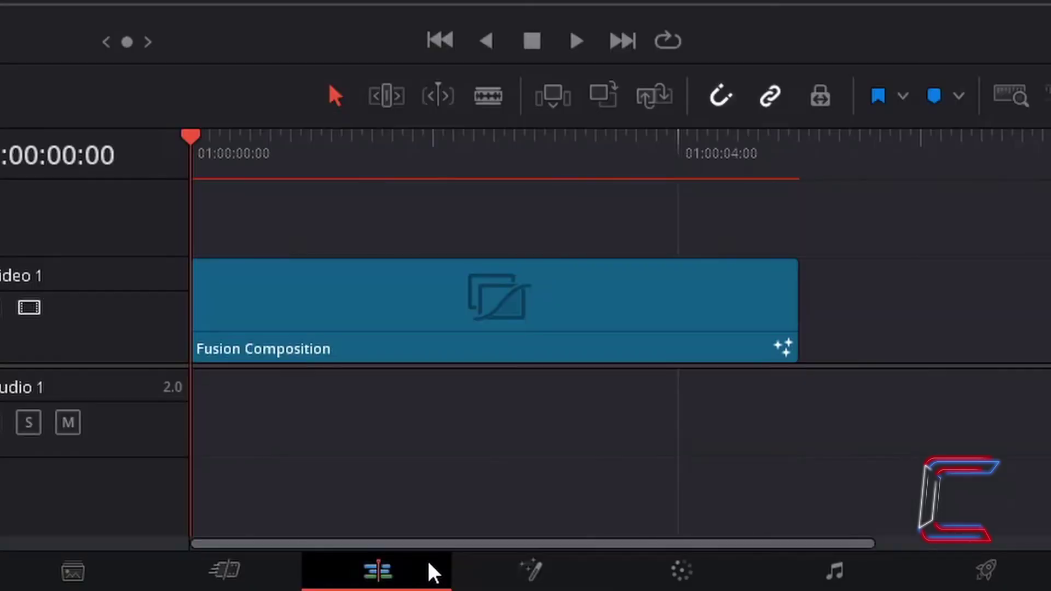
left_click_drag(938, 176, 956, 176)
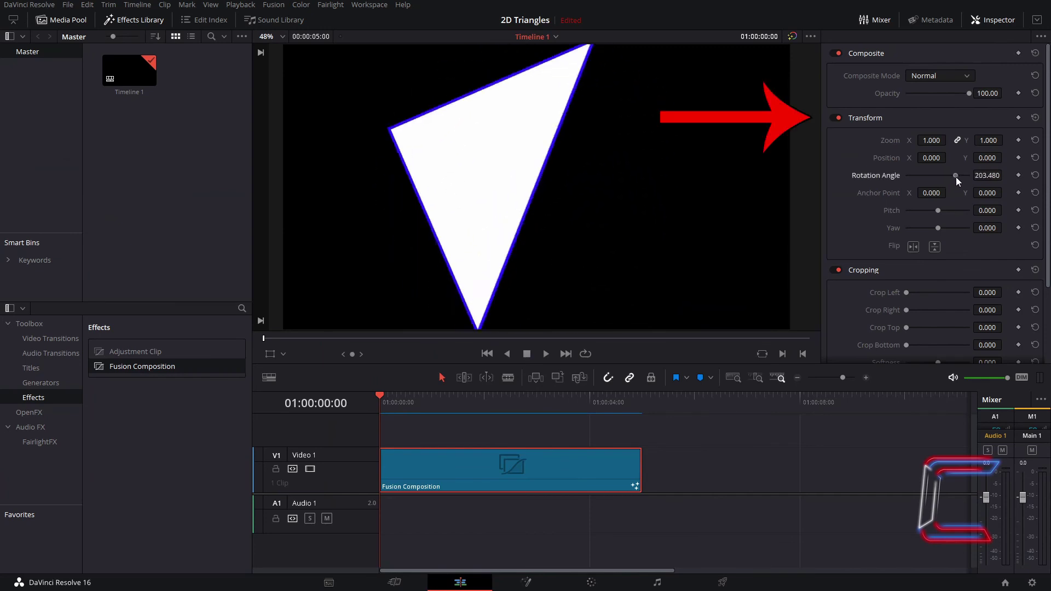
left_click_drag(931, 140, 968, 164)
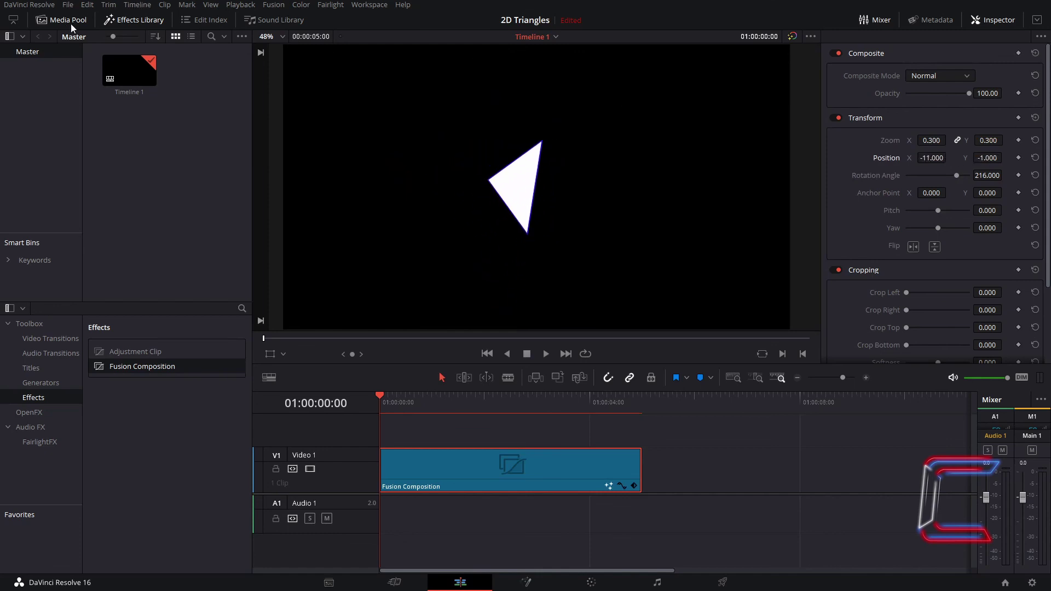